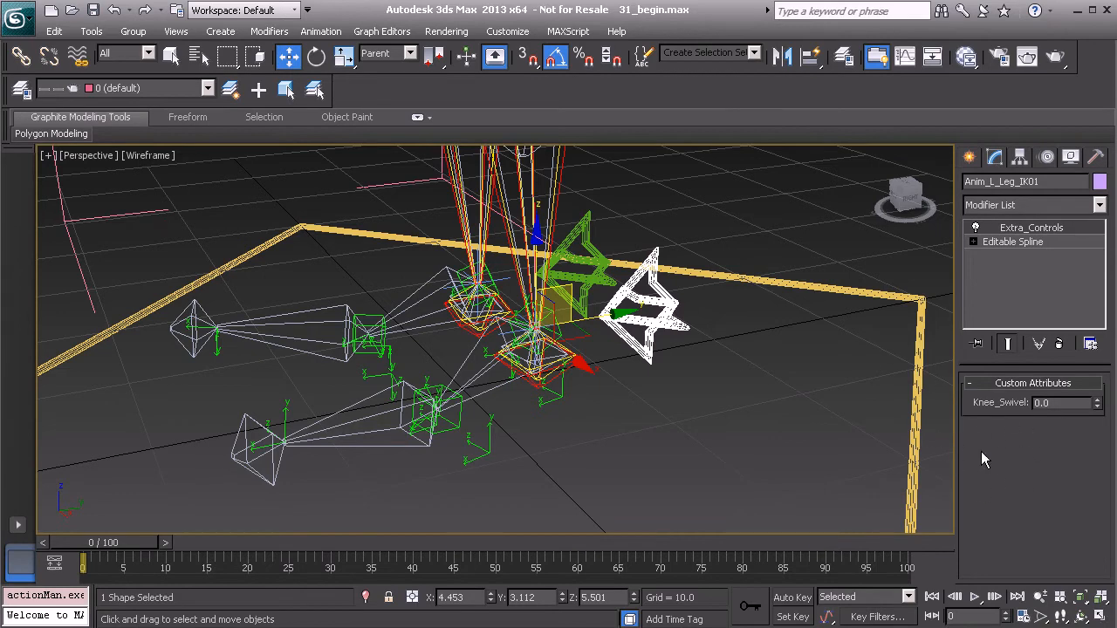
# Step: Select the PtDrv_L_Toe_IK01 point helper at the left toe together with its counterpart at the other foot's toe
pyautogui.keyDown('alt'); pyautogui.moveTo(559, 431); pyautogui.dragTo(479, 392, button='middle'); pyautogui.keyUp('alt')
pyautogui.keyDown('alt'); pyautogui.moveTo(392, 386); pyautogui.dragTo(343, 358, button='middle'); pyautogui.keyUp('alt')
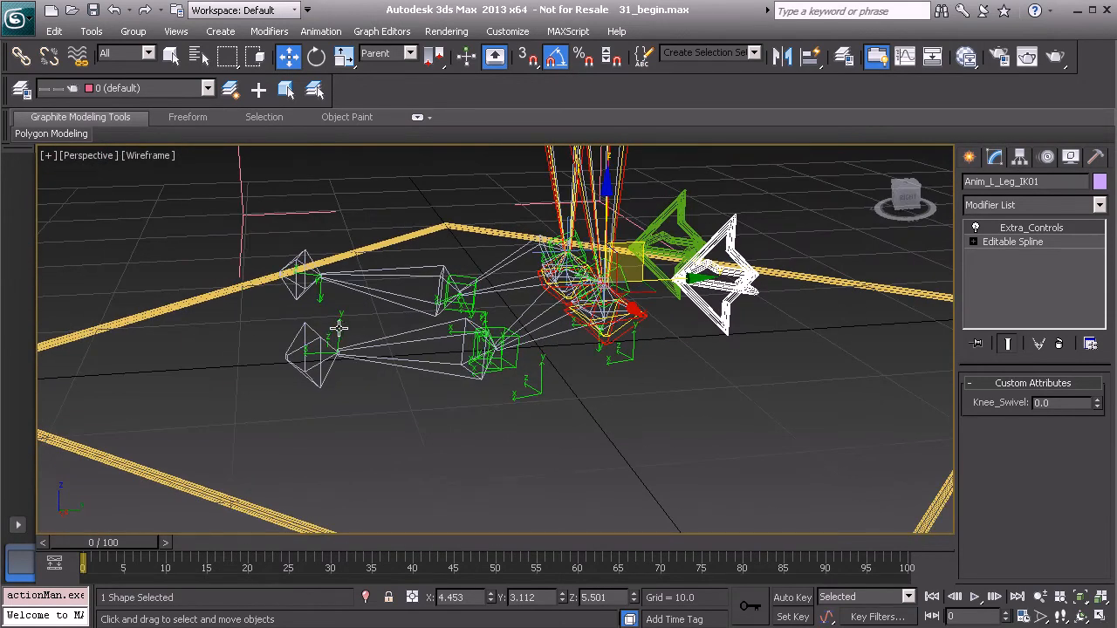
pyautogui.click(339, 328)
pyautogui.keyDown('alt'); pyautogui.moveTo(286, 307); pyautogui.dragTo(319, 309, button='middle'); pyautogui.keyUp('alt')
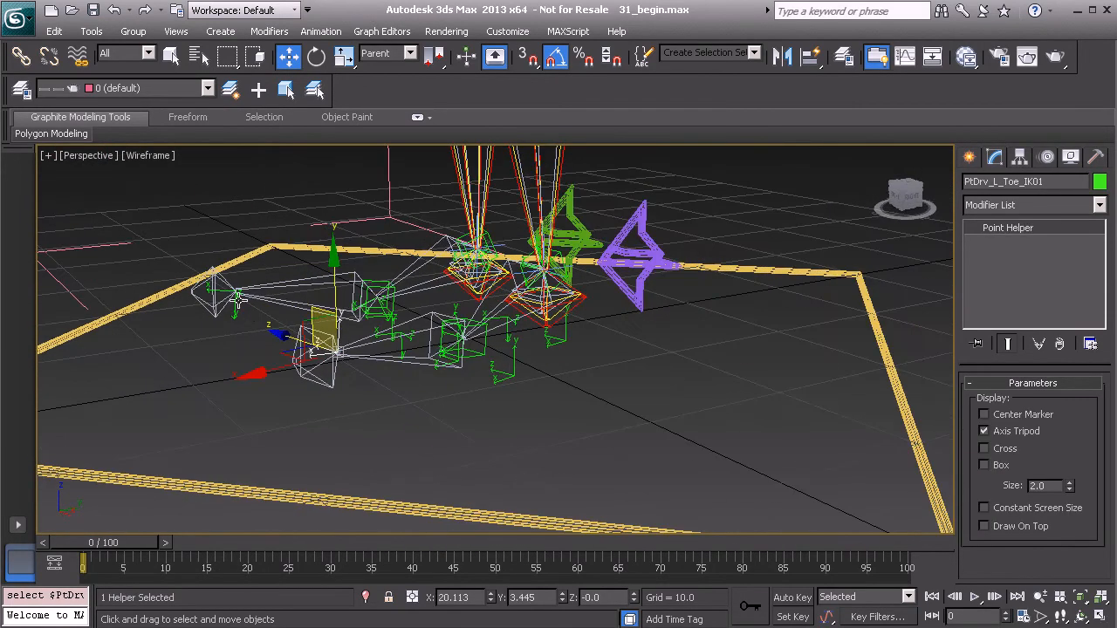
pyautogui.keyDown('alt'); pyautogui.moveTo(233, 312); pyautogui.dragTo(344, 337, button='middle'); pyautogui.keyUp('alt')
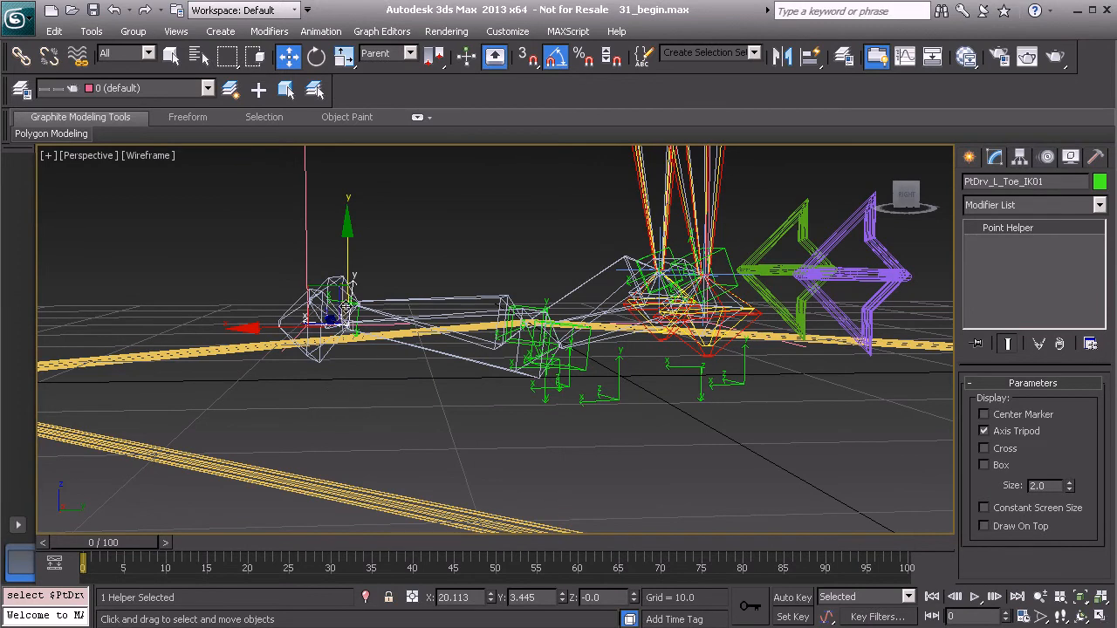
pyautogui.scroll(5, 359, 357)
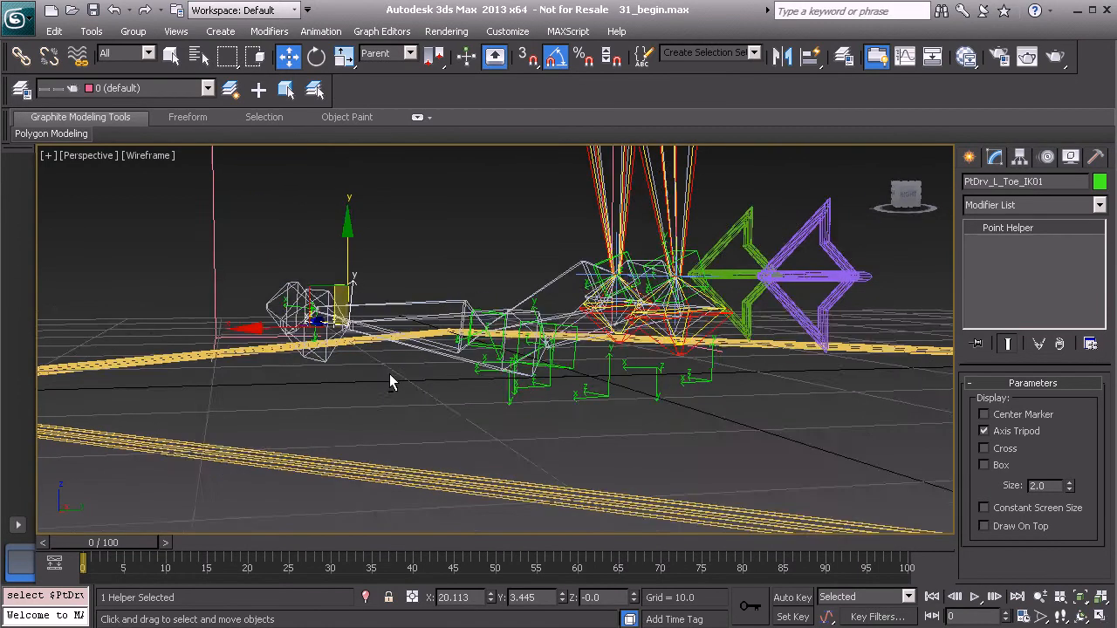
pyautogui.scroll(2, 381, 370)
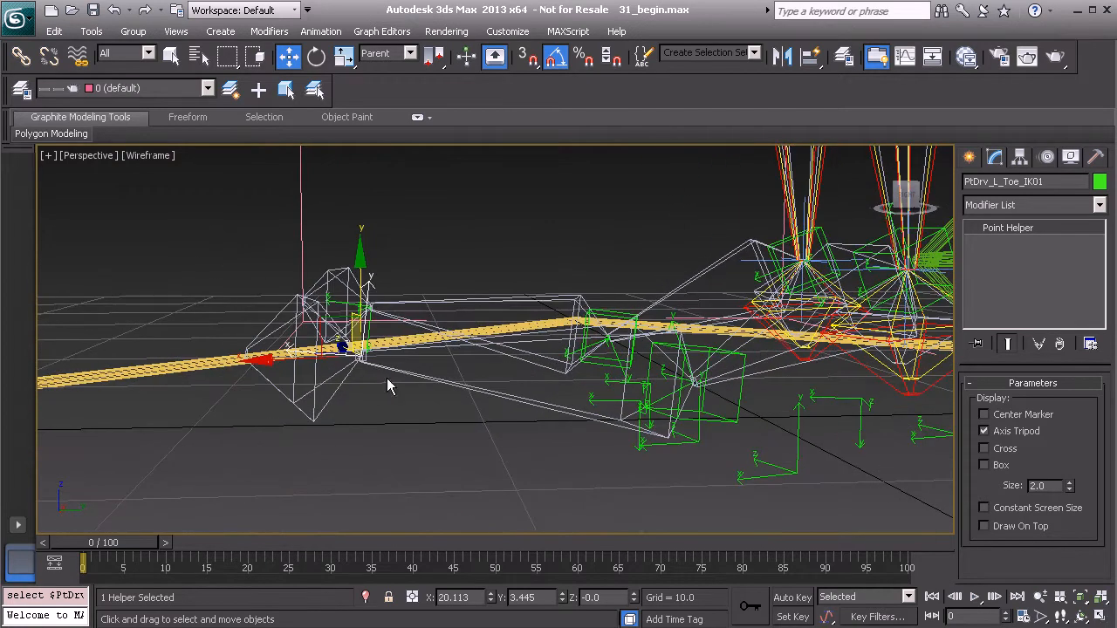
pyautogui.click(1019, 162)
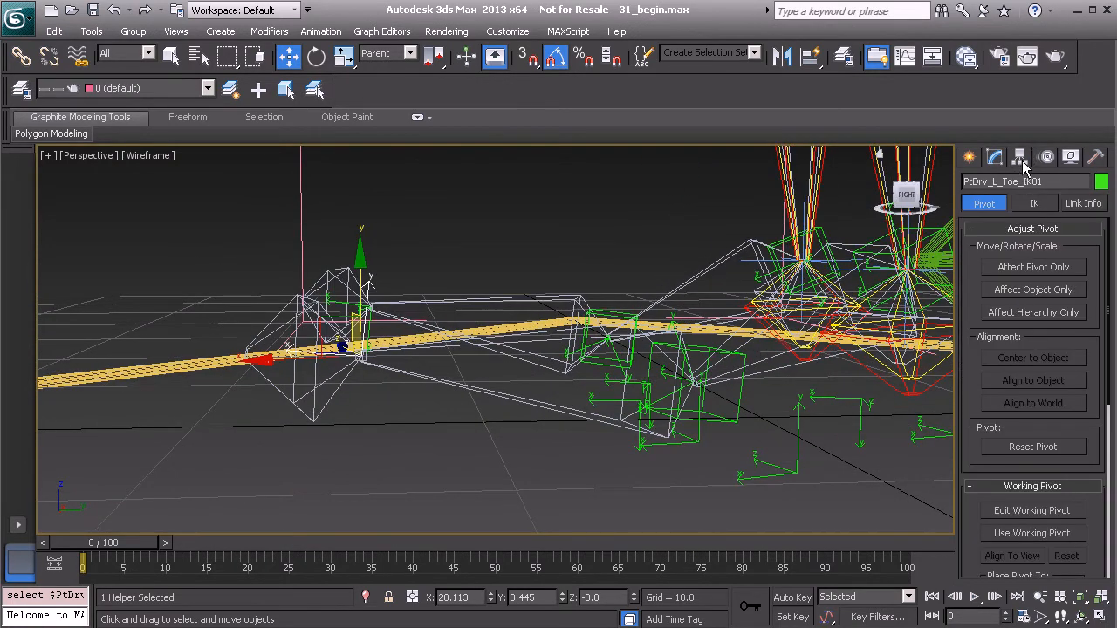
pyautogui.keyDown('alt'); pyautogui.moveTo(379, 335); pyautogui.dragTo(349, 323, button='middle'); pyautogui.keyUp('alt')
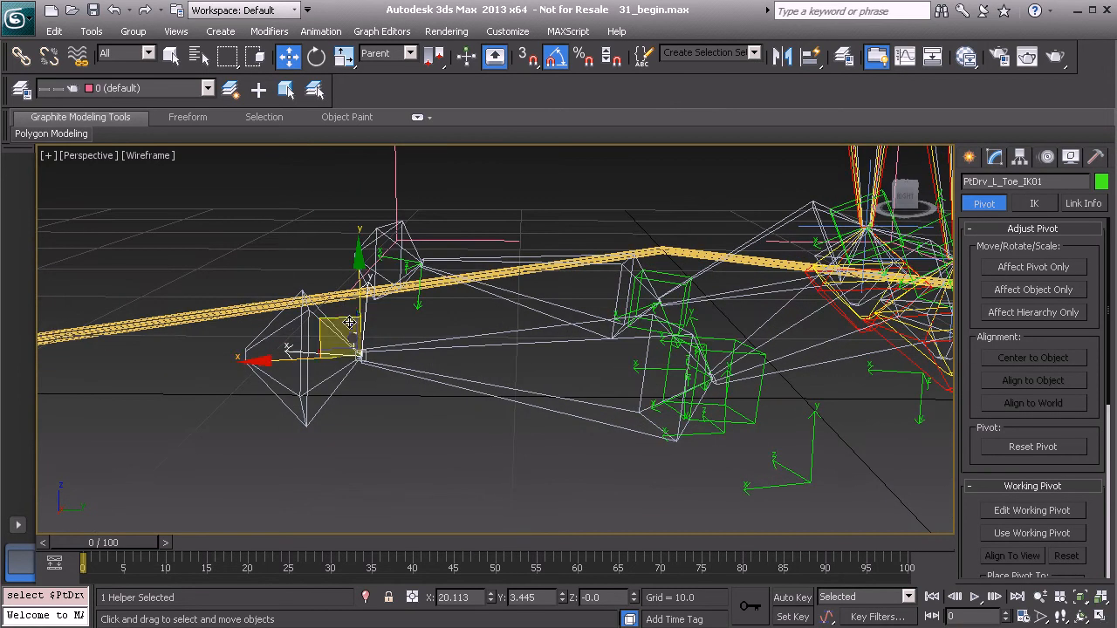
pyautogui.keyDown('ctrl'); pyautogui.click(415, 310); pyautogui.keyUp('ctrl')
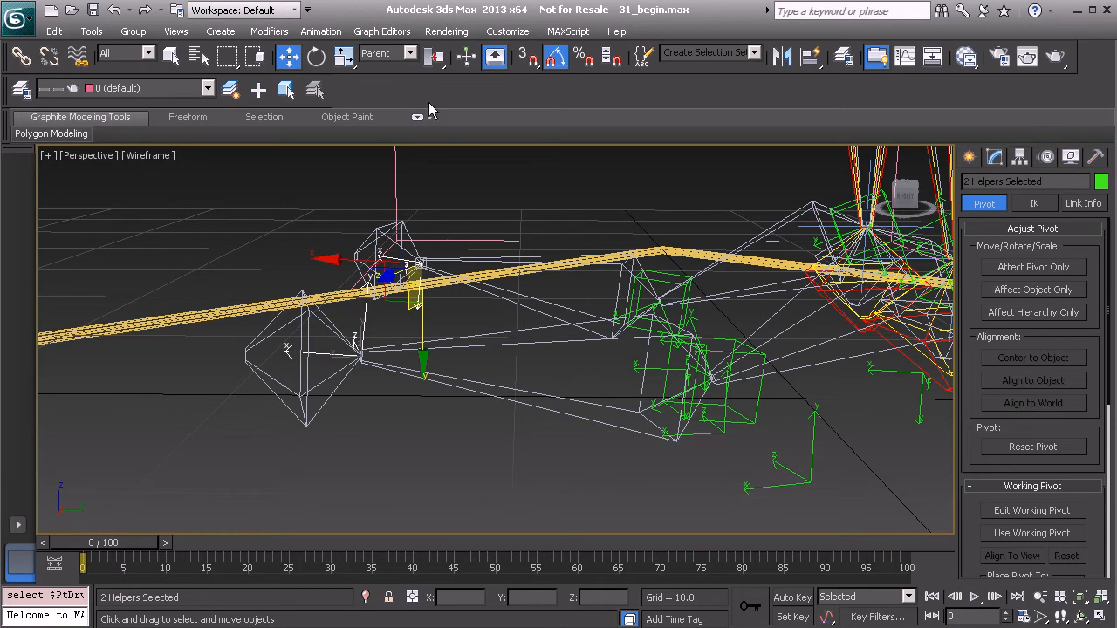
# Step: Move only the pivots of the two toe helpers down to ground level along the World Z axis
pyautogui.click(393, 54)
pyautogui.click(391, 91)
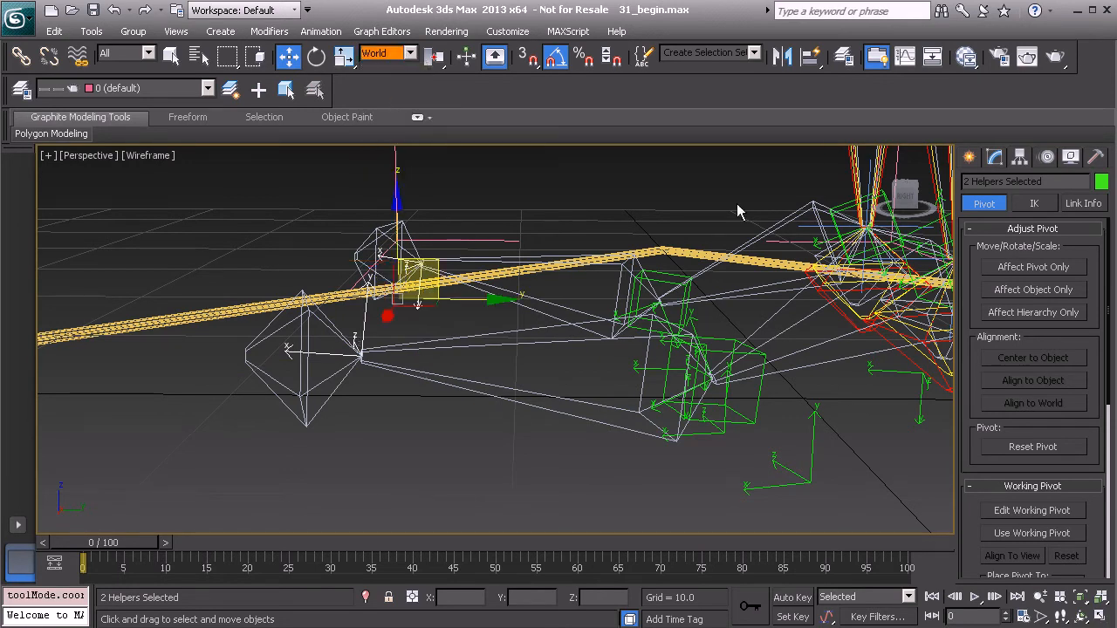
pyautogui.click(1041, 268)
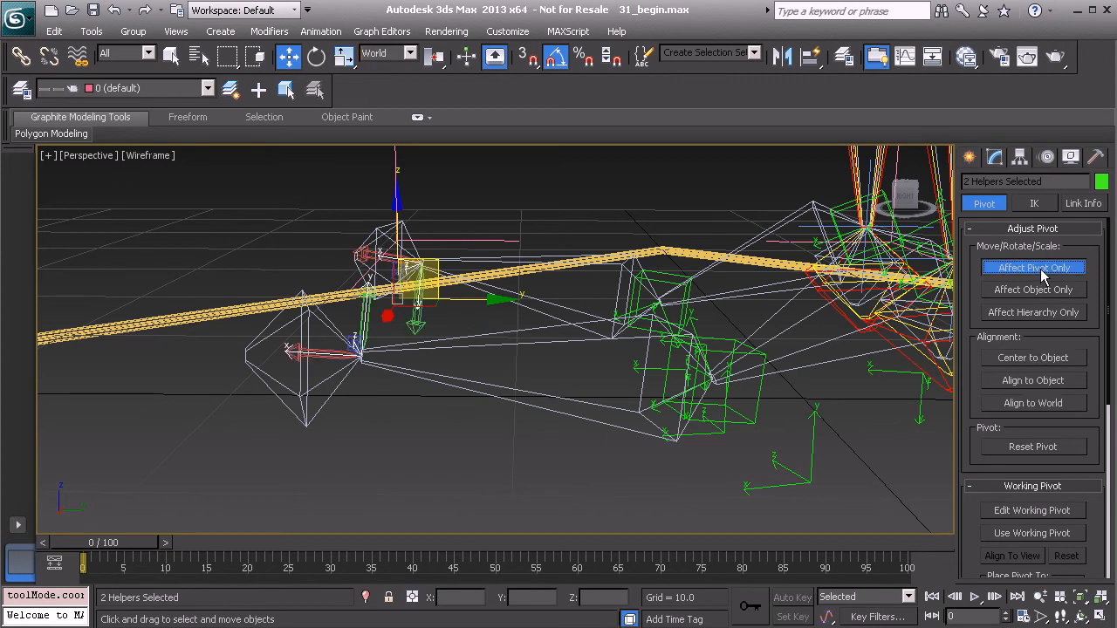
pyautogui.keyDown('alt'); pyautogui.moveTo(330, 349); pyautogui.dragTo(340, 315, button='middle'); pyautogui.keyUp('alt')
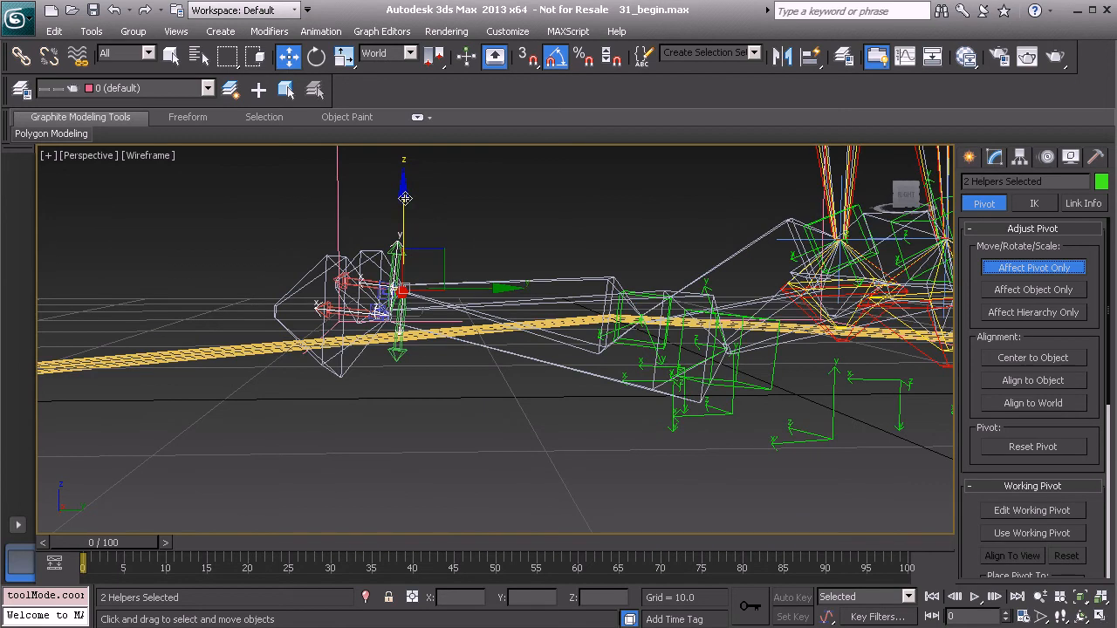
pyautogui.moveTo(405, 198); pyautogui.dragTo(393, 285)
pyautogui.keyDown('alt'); pyautogui.moveTo(418, 342); pyautogui.dragTo(425, 348, button='middle'); pyautogui.keyUp('alt')
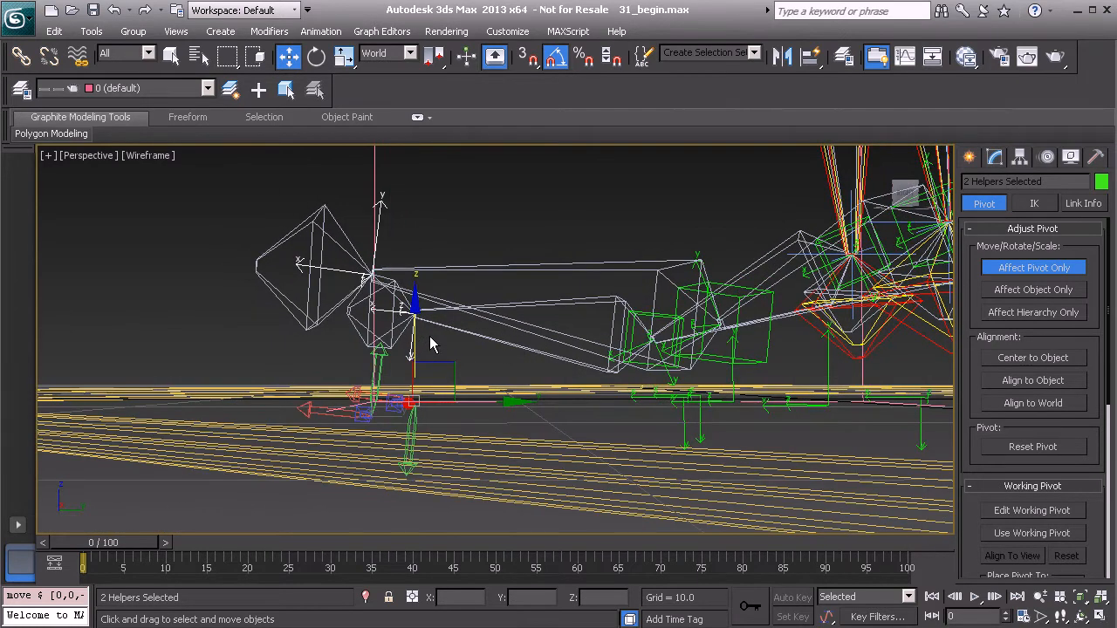
# Step: Fine-tune the height of both toe helper pivots against the ground line in the Left view and finish pivot-only editing
pyautogui.hotkey('alt', 'w')
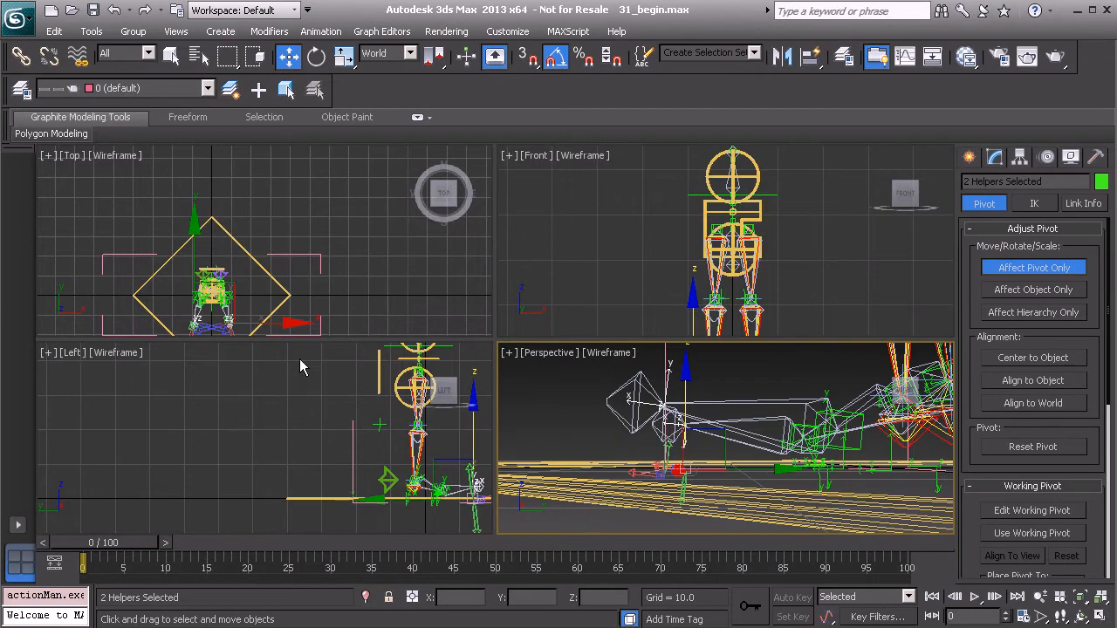
pyautogui.rightClick(249, 416)
pyautogui.hotkey('alt', 'w')
pyautogui.moveTo(393, 443); pyautogui.dragTo(73, 390, button='middle')
pyautogui.moveTo(505, 438); pyautogui.dragTo(342, 428, button='middle')
pyautogui.scroll(3, 341, 428)
pyautogui.moveTo(451, 385); pyautogui.dragTo(560, 287, button='middle')
pyautogui.scroll(2, 560, 286)
pyautogui.scroll(2, 451, 349)
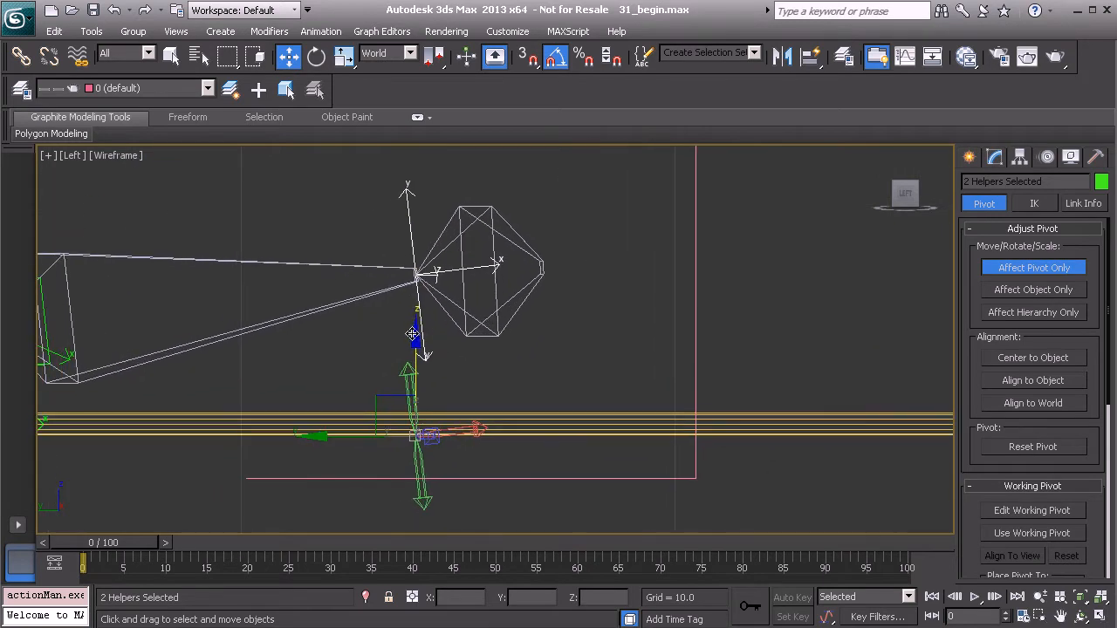
pyautogui.moveTo(415, 334); pyautogui.dragTo(420, 325)
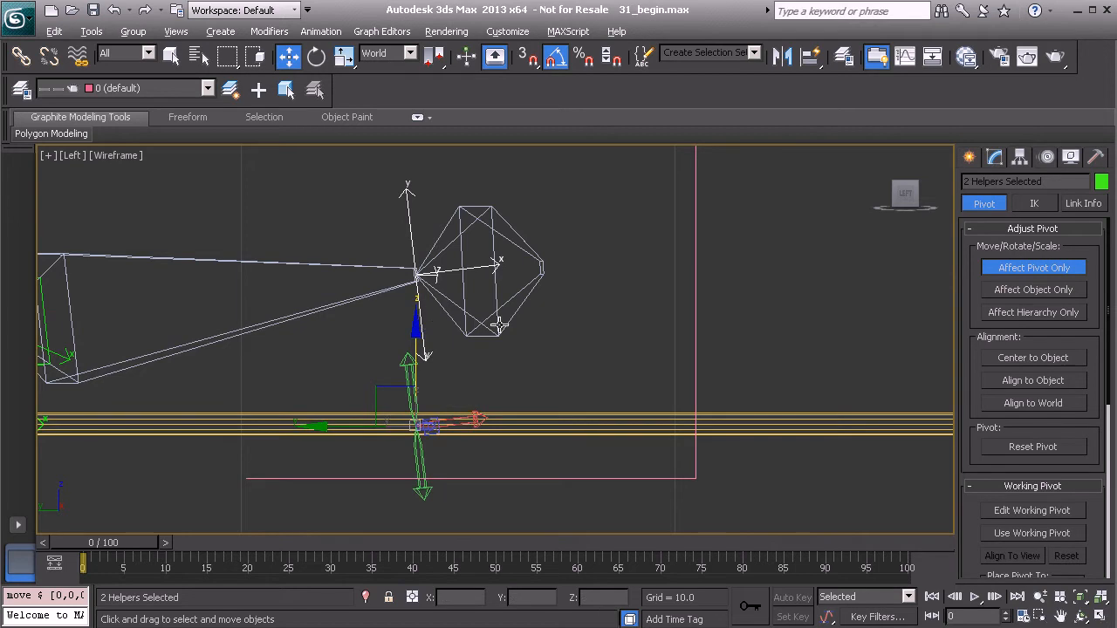
pyautogui.scroll(-5, 490, 321)
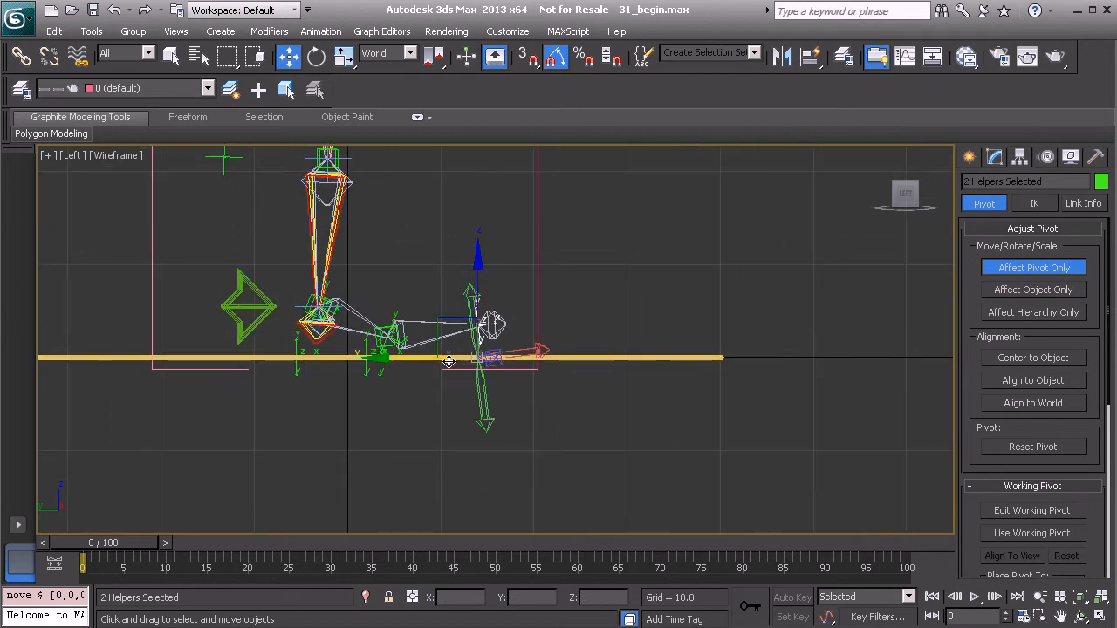
pyautogui.hotkey('alt', 'w')
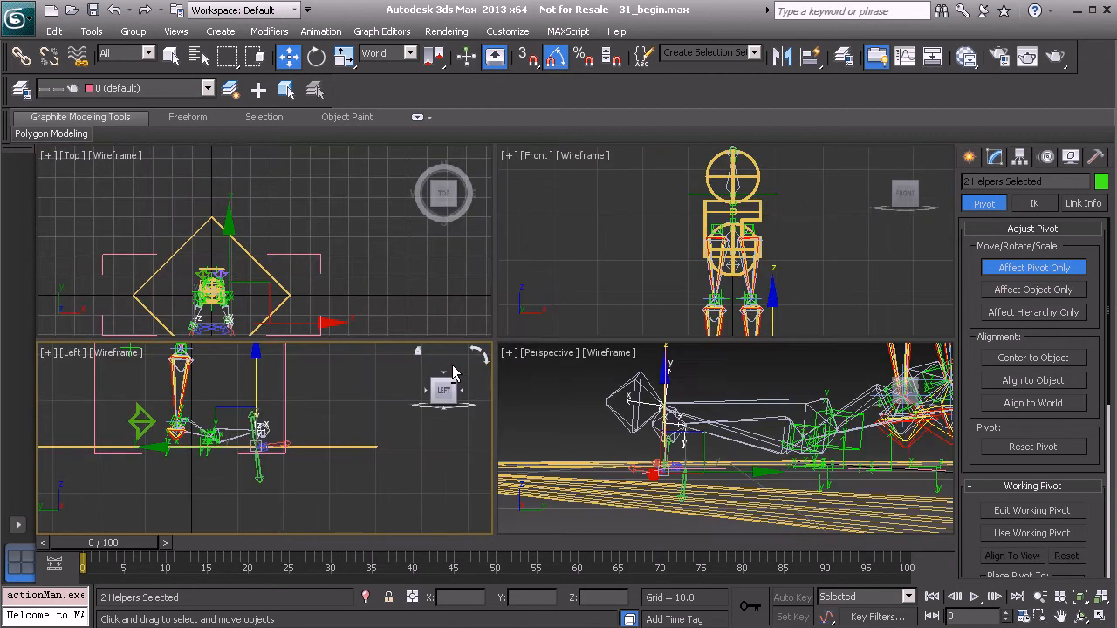
pyautogui.rightClick(603, 413)
pyautogui.hotkey('alt', 'w')
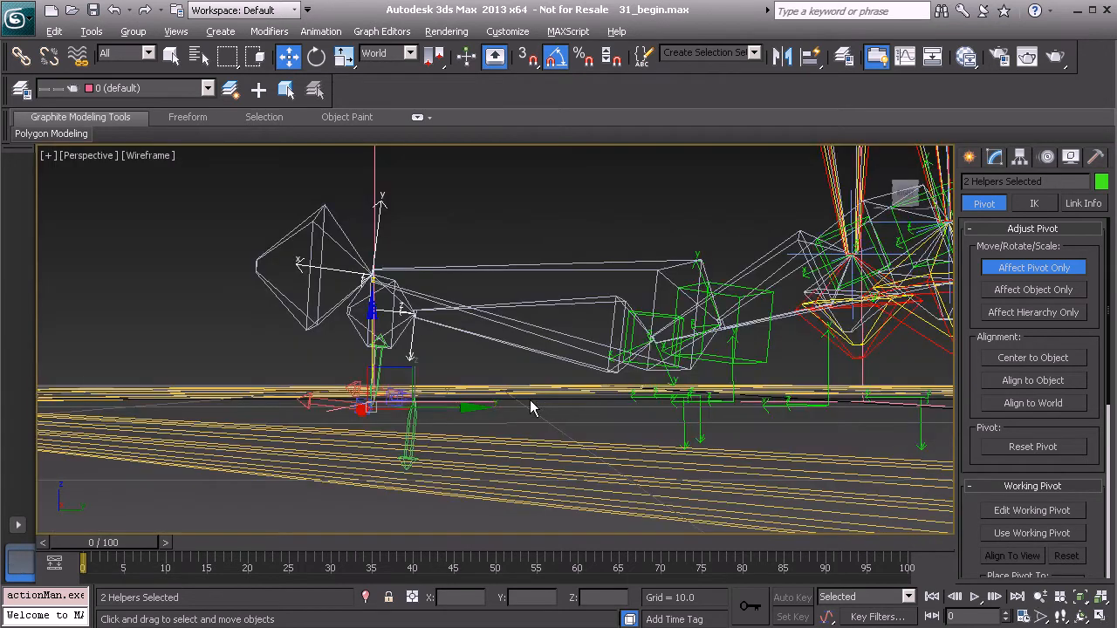
pyautogui.click(1035, 271)
pyautogui.keyDown('alt'); pyautogui.moveTo(486, 307); pyautogui.dragTo(526, 311, button='middle'); pyautogui.keyUp('alt')
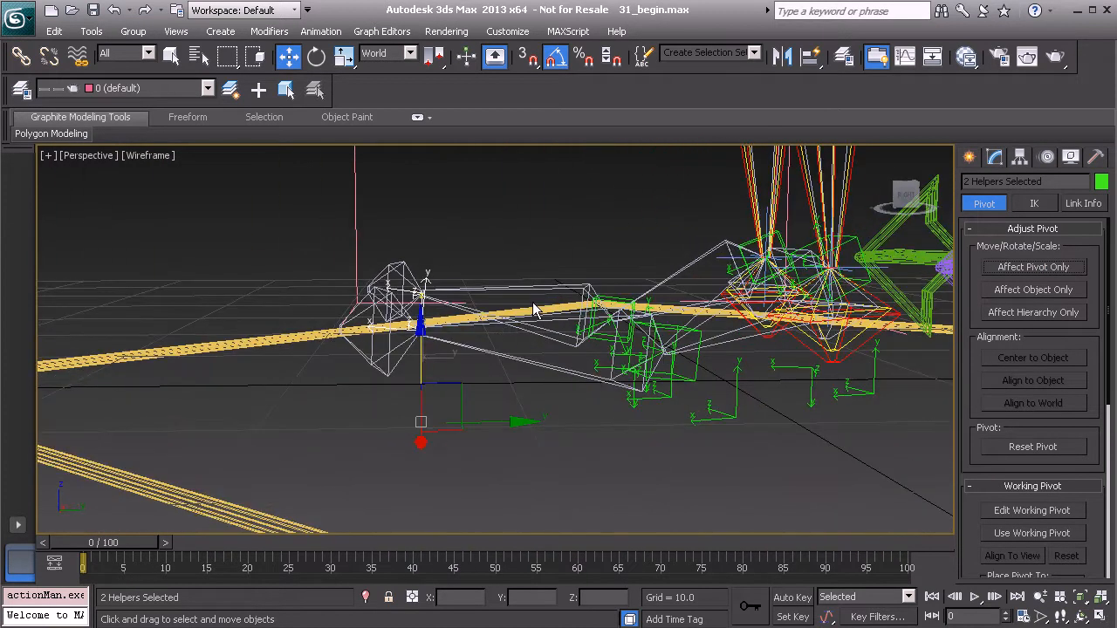
# Step: Freeze the transforms of the two selected toe helpers
pyautogui.rightClick(491, 236)
pyautogui.click(425, 171)
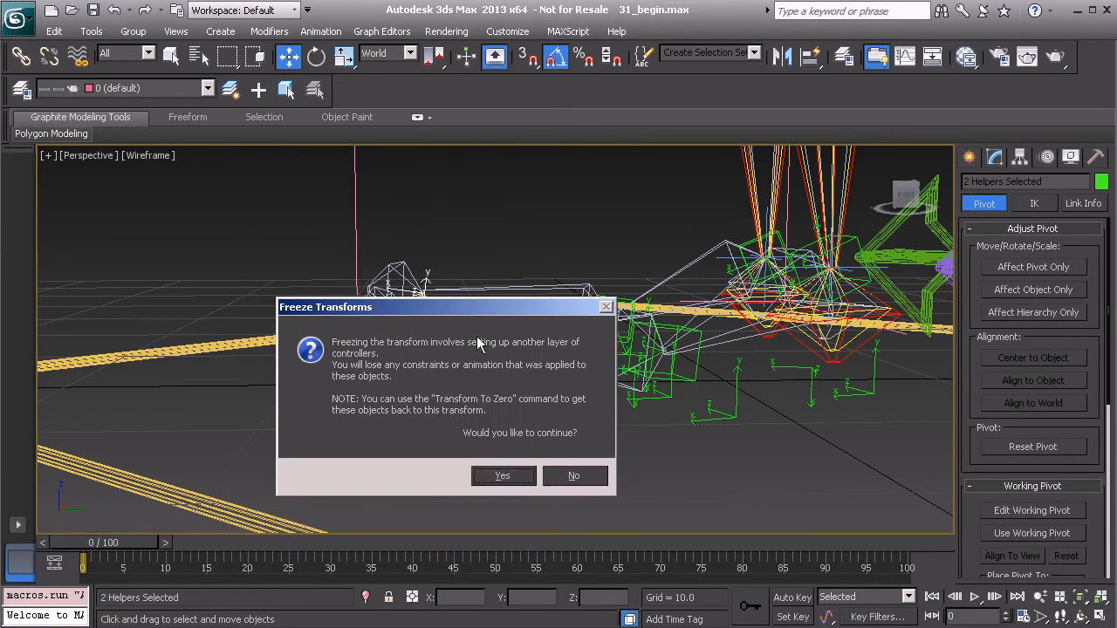
pyautogui.click(502, 476)
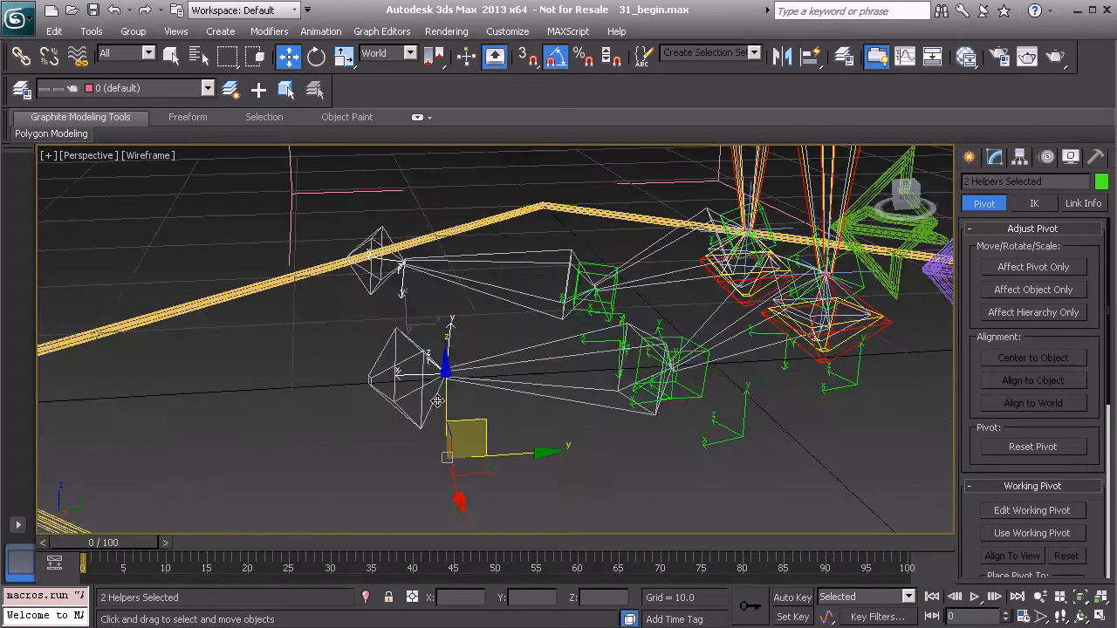
# Step: Select the Anim_L_Leg_IK01 control behind the left heel and show the custom attributes of its Extra_Controls modifier
pyautogui.keyDown('alt'); pyautogui.moveTo(438, 401); pyautogui.dragTo(641, 410, button='middle'); pyautogui.keyUp('alt')
pyautogui.click(809, 258)
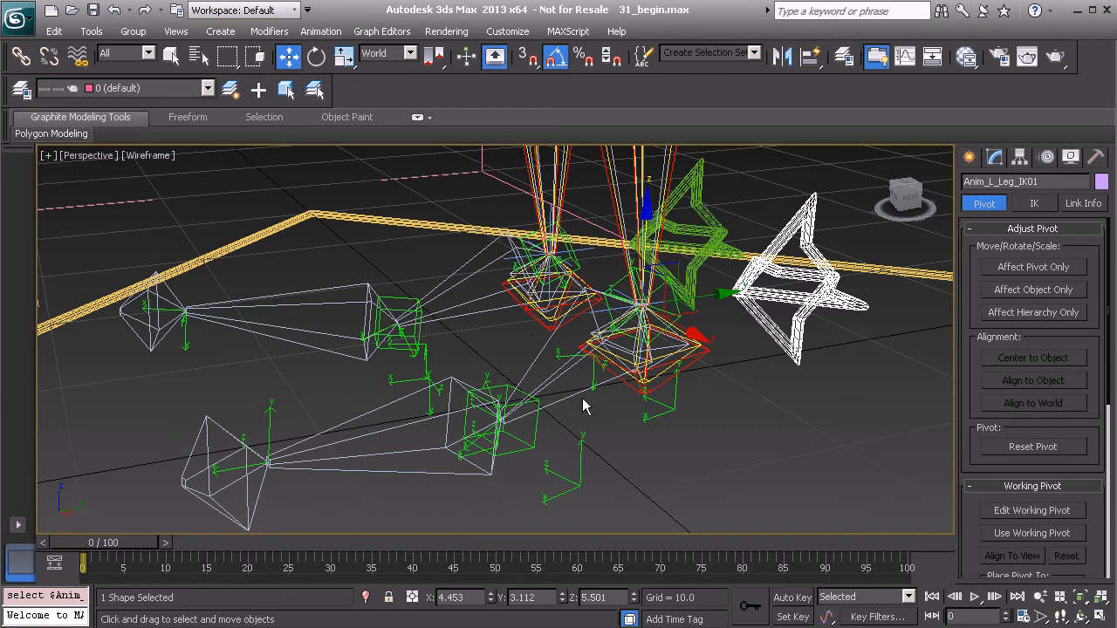
pyautogui.keyDown('alt'); pyautogui.moveTo(561, 416); pyautogui.dragTo(539, 397, button='middle'); pyautogui.keyUp('alt')
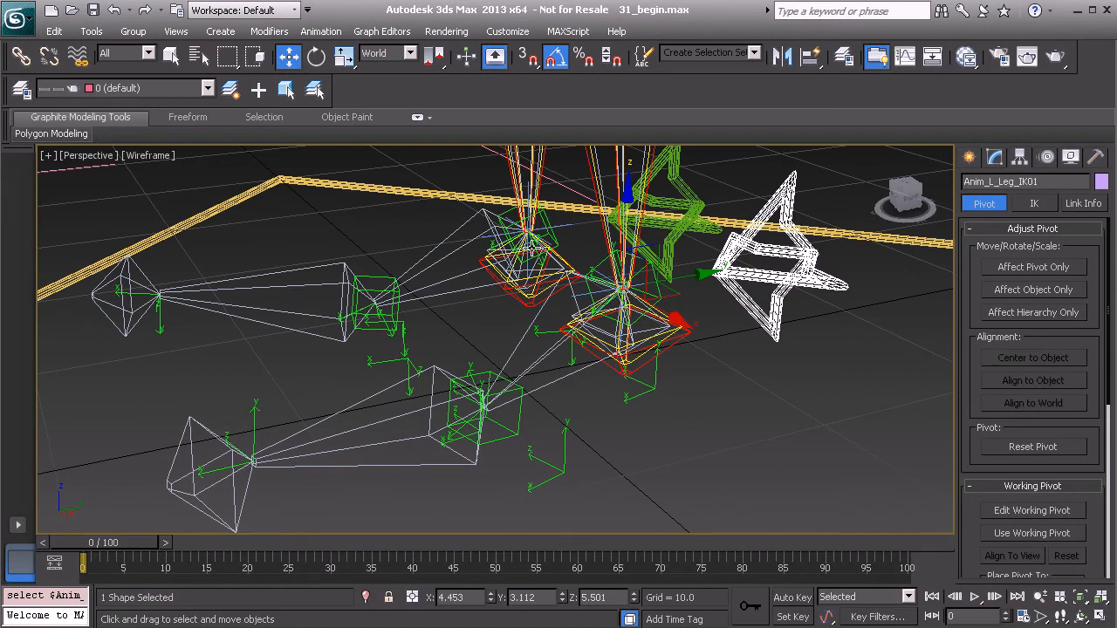
pyautogui.moveTo(468, 384); pyautogui.dragTo(600, 362, button='middle')
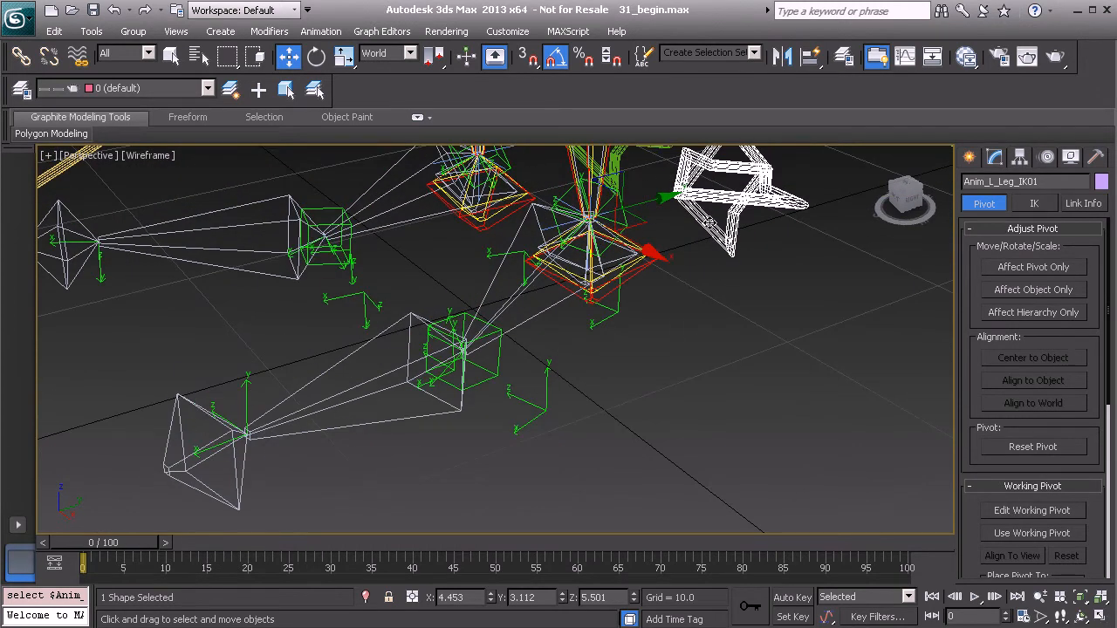
pyautogui.click(994, 156)
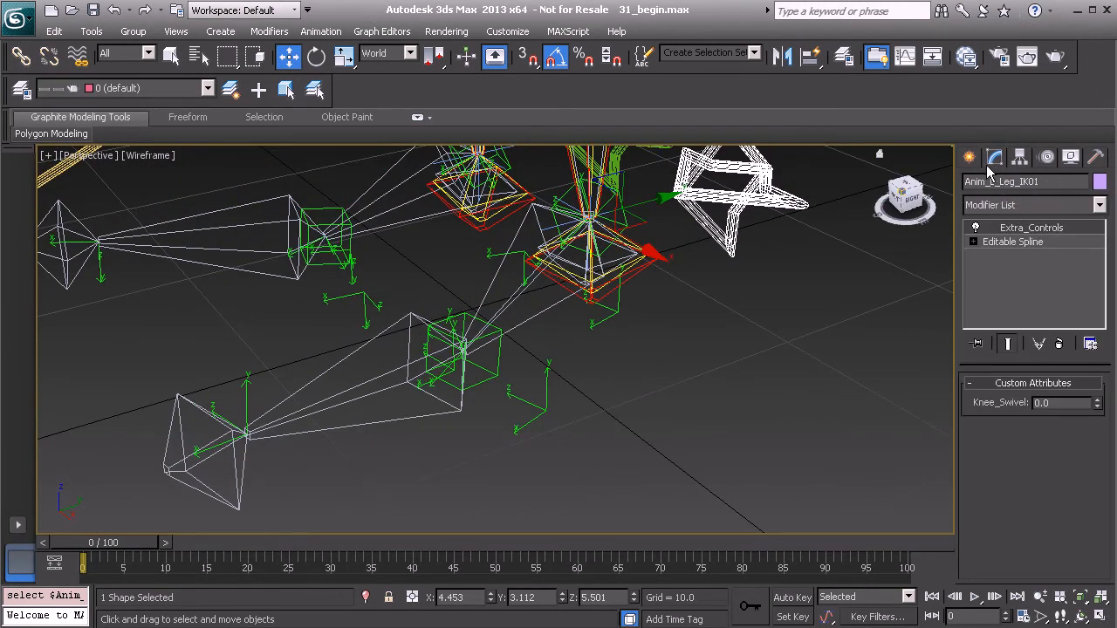
pyautogui.moveTo(704, 274); pyautogui.dragTo(653, 316, button='middle')
pyautogui.scroll(-6, 652, 315)
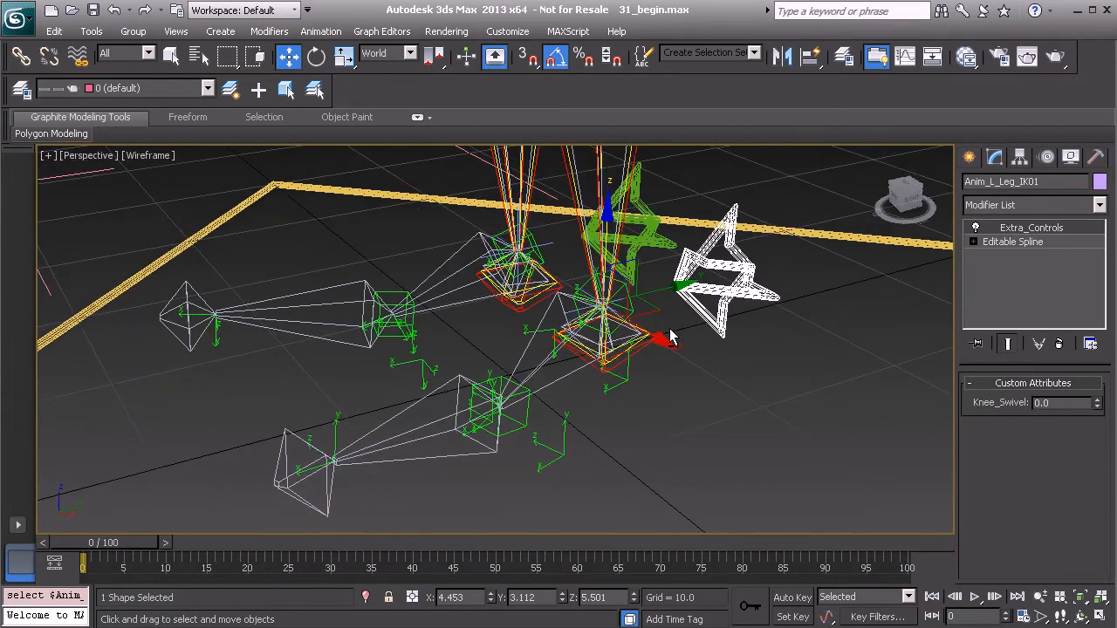
pyautogui.moveTo(561, 367); pyautogui.dragTo(663, 365, button='middle')
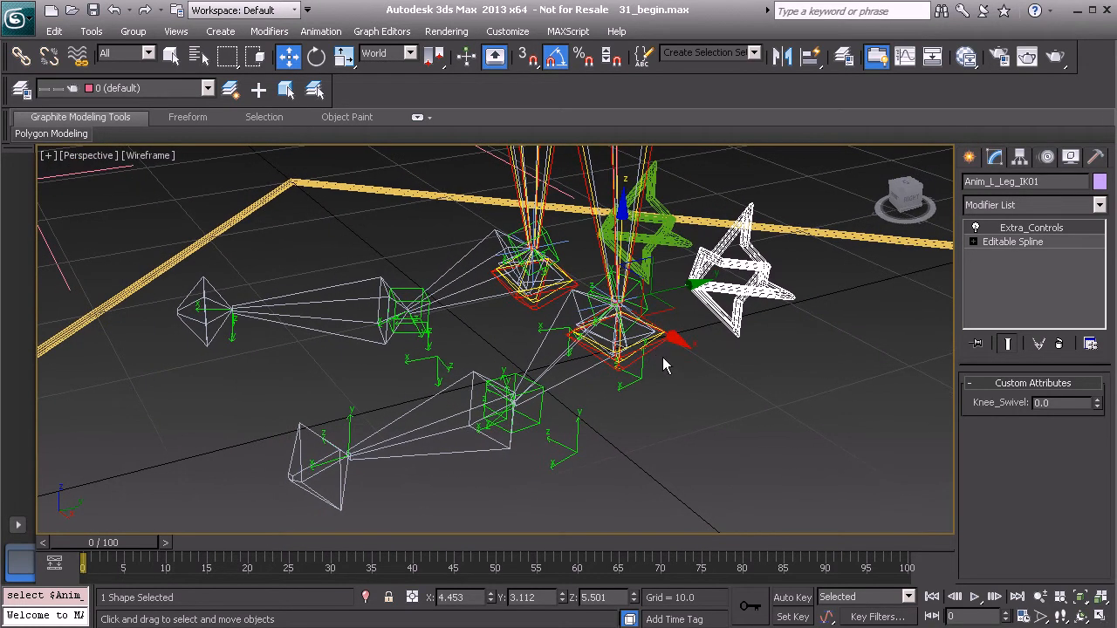
# Step: Add a float spinner attribute named FootBend_Roll with a range of -360 to 360 to the Extra_Controls modifier
pyautogui.hotkey('alt', '1')
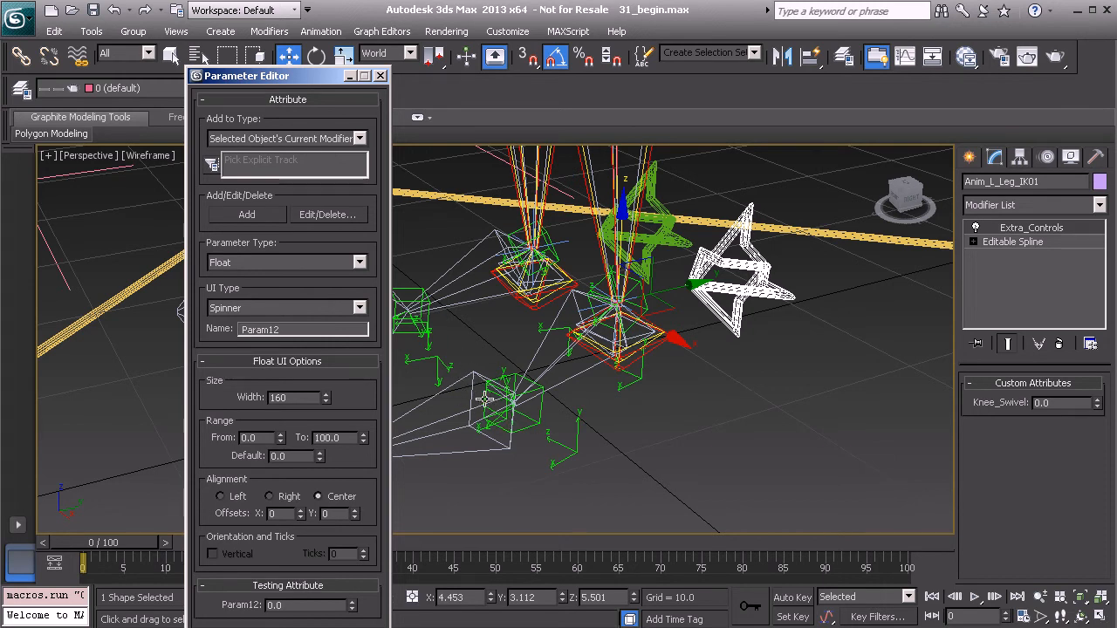
pyautogui.doubleClick(296, 327)
pyautogui.write('FootBend_Roll')
pyautogui.click(263, 437)
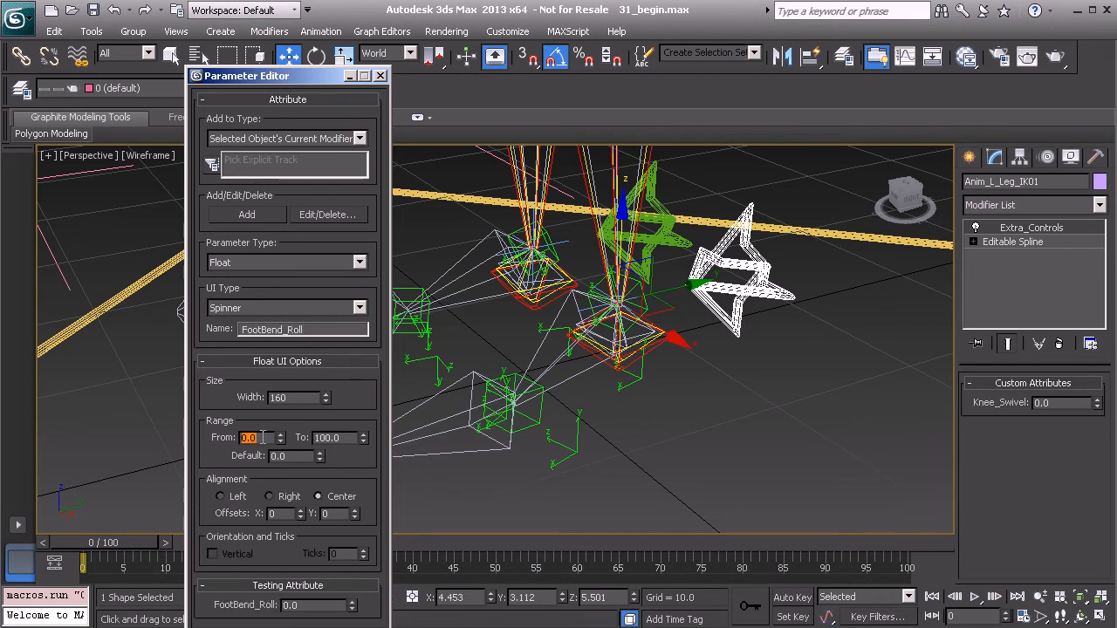
pyautogui.write('-360')
pyautogui.doubleClick(338, 437)
pyautogui.write('360')
pyautogui.doubleClick(316, 330)
pyautogui.click(247, 215)
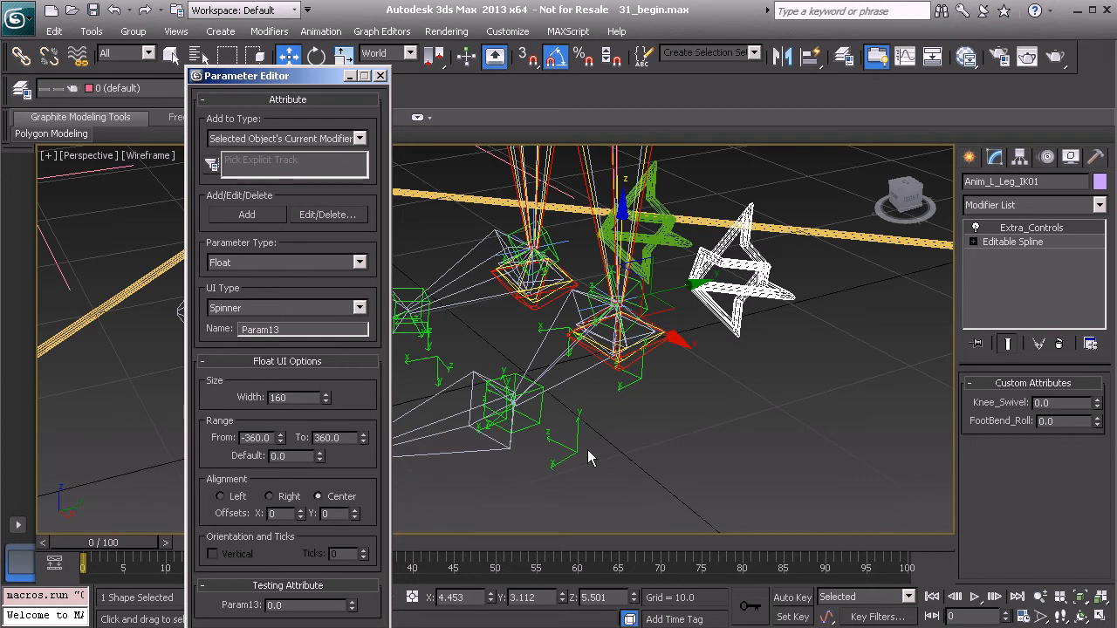
# Step: Add a second float spinner attribute named FootBend_Swivel with the same range
pyautogui.doubleClick(291, 328)
pyautogui.write('FootBend_Roll')
pyautogui.write('Swivel')
pyautogui.click(251, 216)
# Step: Add a third float spinner attribute named FootBend_Twist with the same range
pyautogui.doubleClick(297, 333)
pyautogui.write('FootBend_R')
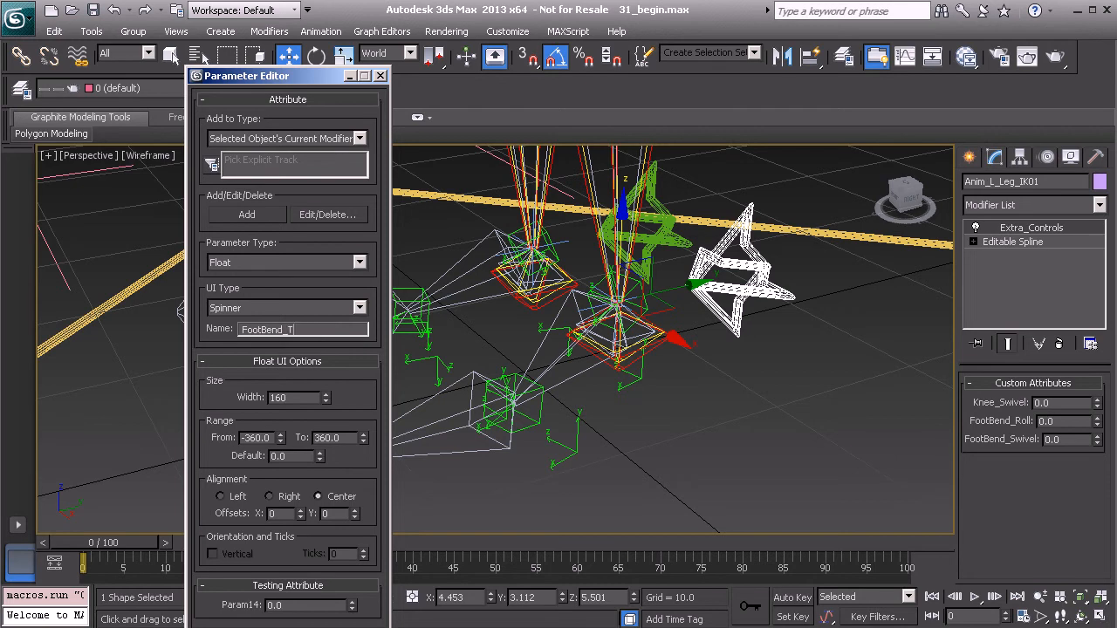
pyautogui.click(246, 214)
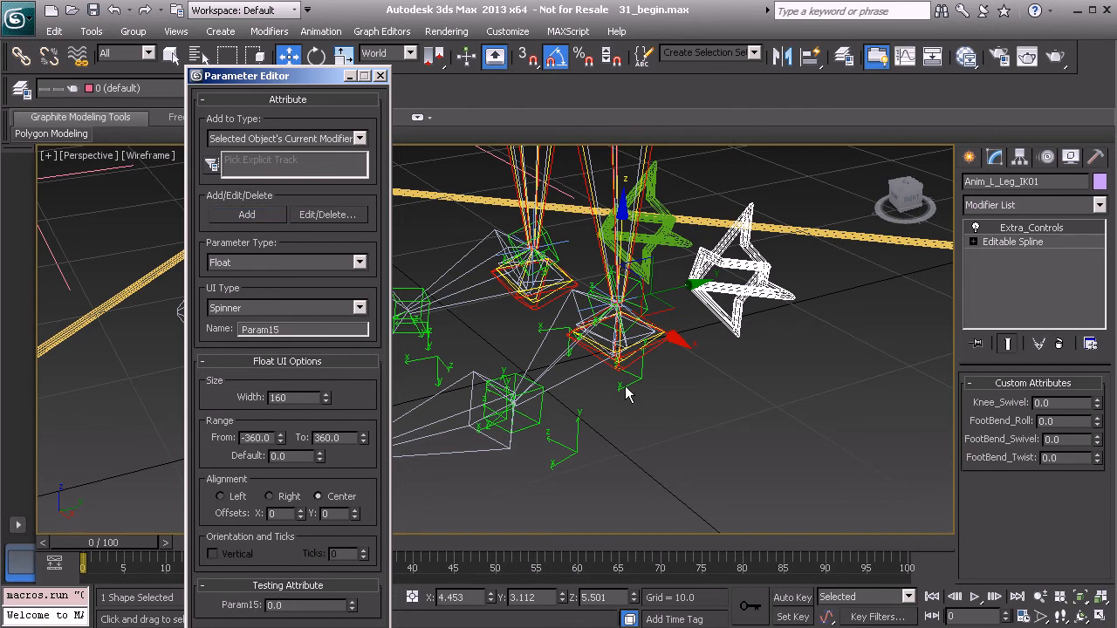
pyautogui.moveTo(585, 331); pyautogui.dragTo(609, 321, button='middle')
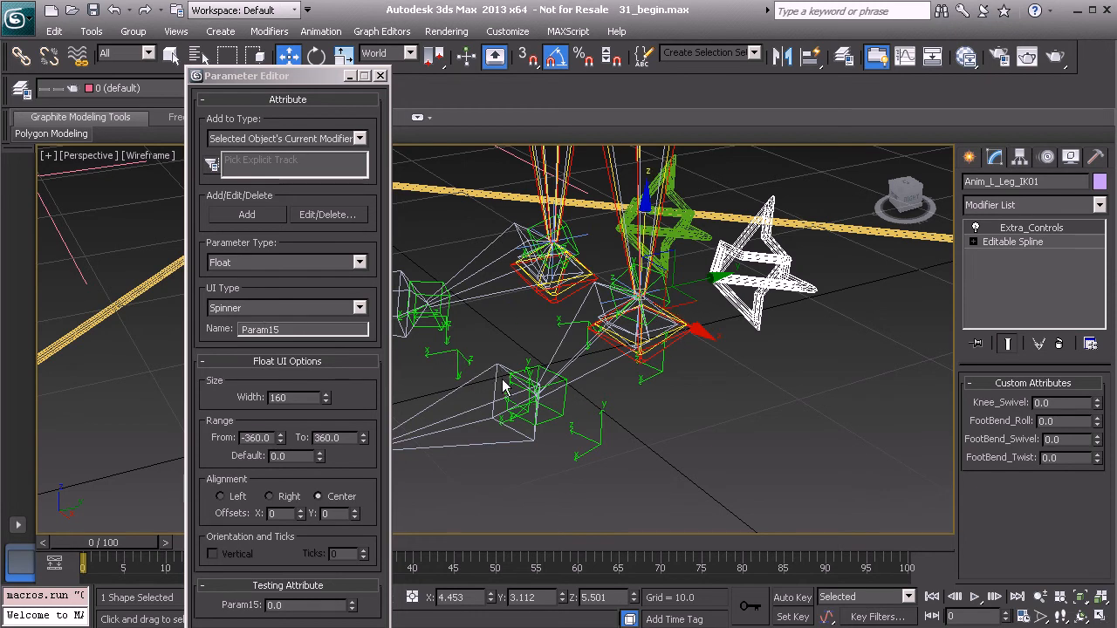
pyautogui.moveTo(504, 386); pyautogui.dragTo(526, 385, button='middle')
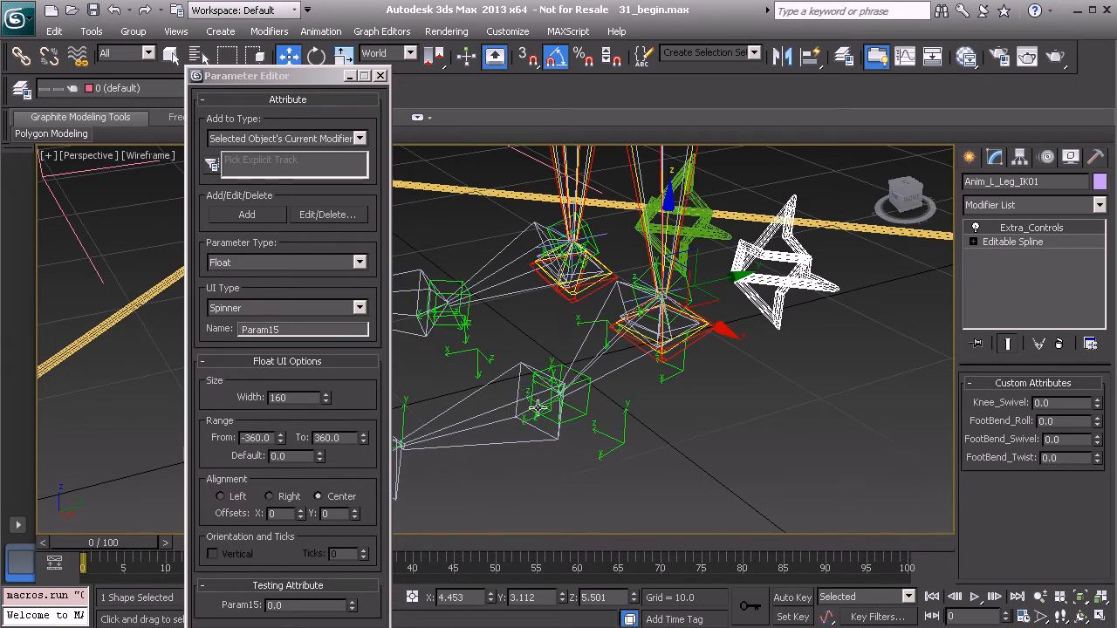
pyautogui.scroll(5, 546, 417)
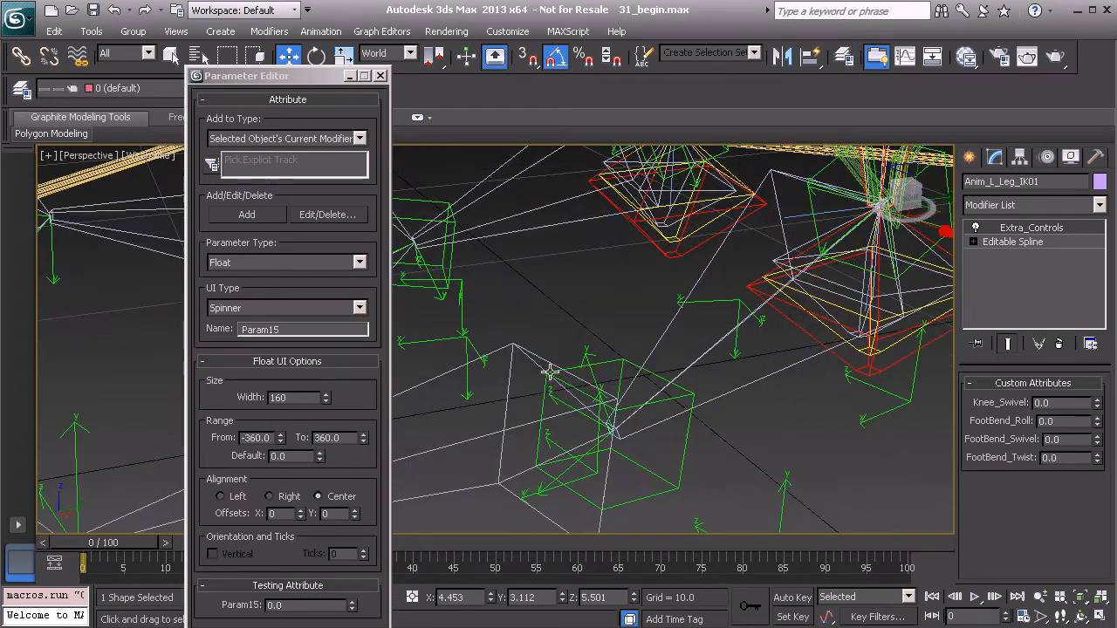
# Step: Check the point helper at the ball of the left foot, and reselect the Anim_L_Leg_IK01 control behind the heel
pyautogui.click(587, 355)
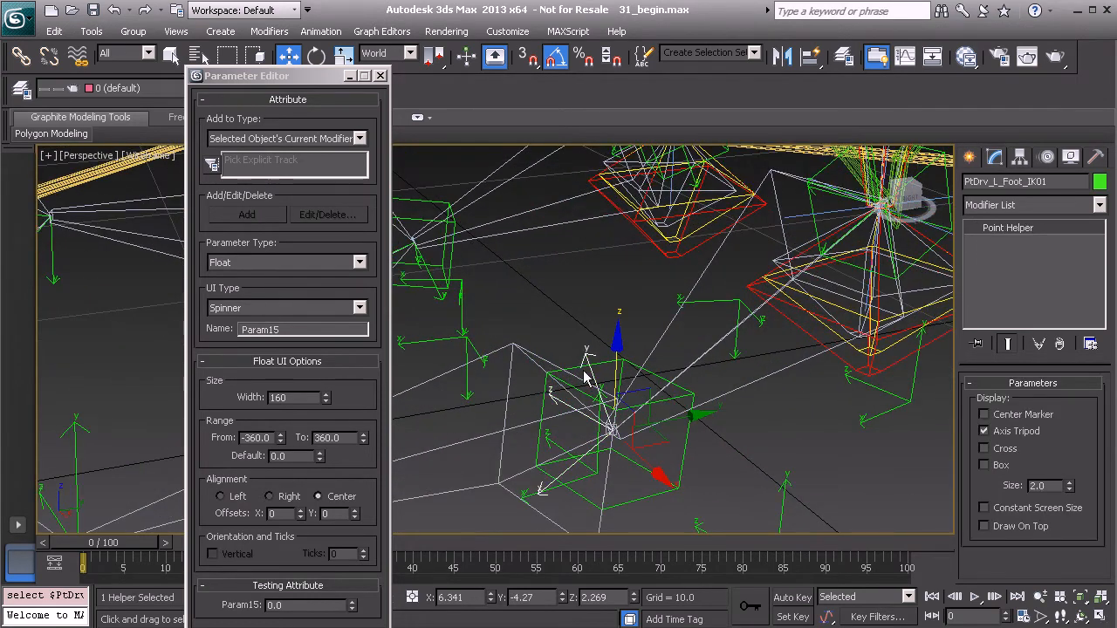
pyautogui.scroll(-5, 574, 384)
pyautogui.keyDown('alt'); pyautogui.moveTo(574, 384); pyautogui.dragTo(521, 361, button='middle'); pyautogui.keyUp('alt')
pyautogui.click(731, 285)
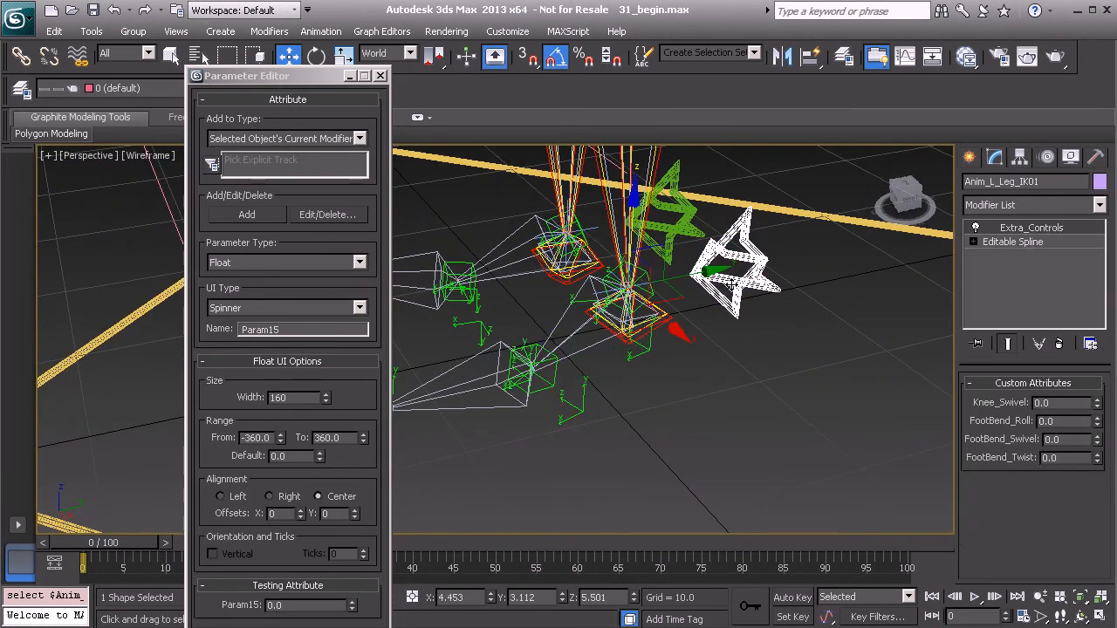
# Step: Add a float spinner attribute named Foot_Roll to the Extra_Controls modifier, copying its name for reuse
pyautogui.doubleClick(288, 329)
pyautogui.write('FootBend_Roll')
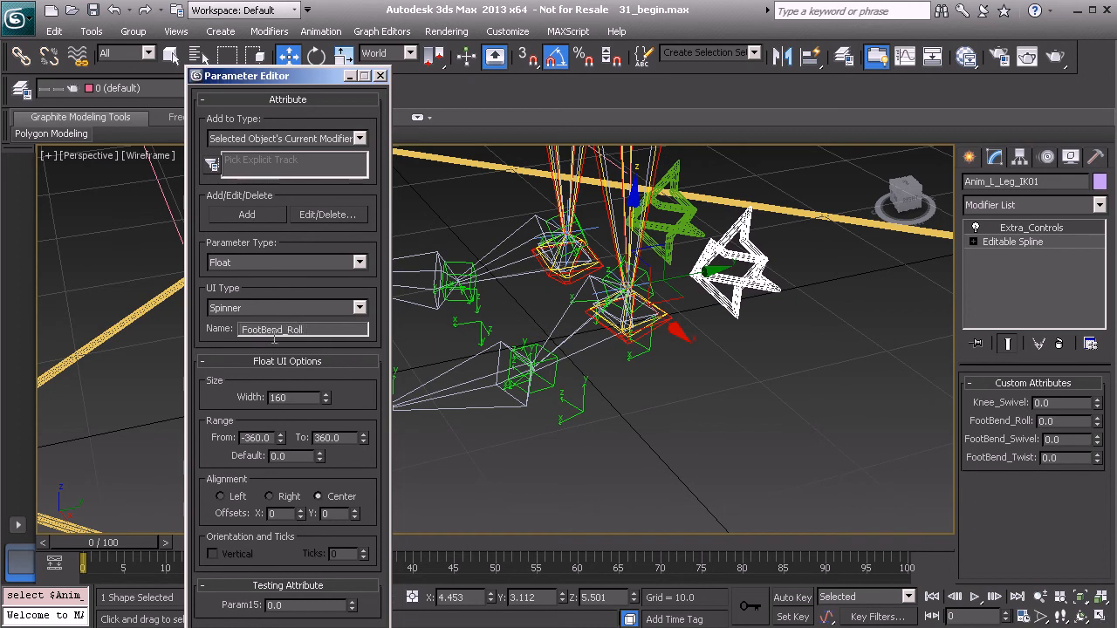
pyautogui.moveTo(284, 330); pyautogui.dragTo(269, 339)
pyautogui.press('BackSpace')
pyautogui.moveTo(304, 330); pyautogui.dragTo(237, 334)
pyautogui.hotkey('ctrl', 'c')
pyautogui.click(247, 214)
# Step: Add a float spinner attribute named Foot_Swivel to the Extra_Controls modifier, based on the copied Foot_Roll name
pyautogui.doubleClick(290, 329)
pyautogui.hotkey('ctrl', 'v')
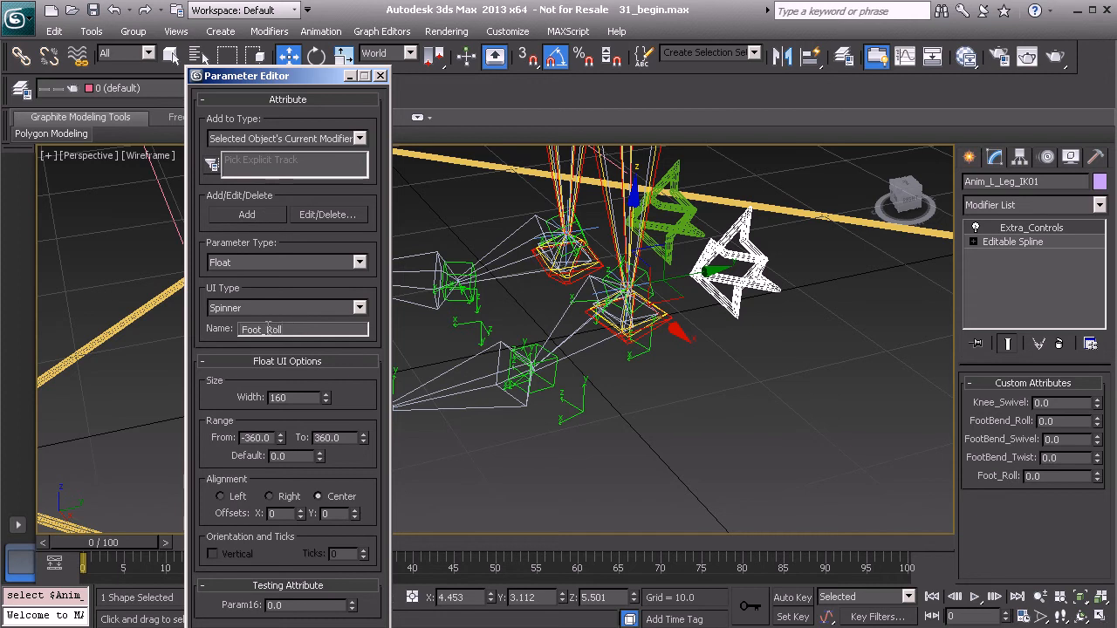
pyautogui.moveTo(267, 331); pyautogui.dragTo(314, 335)
pyautogui.write('Swivel')
pyautogui.click(248, 214)
# Step: Add a float spinner attribute named Foot_Twist to the Extra_Controls modifier
pyautogui.doubleClick(284, 329)
pyautogui.hotkey('ctrl', 'v')
pyautogui.moveTo(267, 329); pyautogui.dragTo(295, 329)
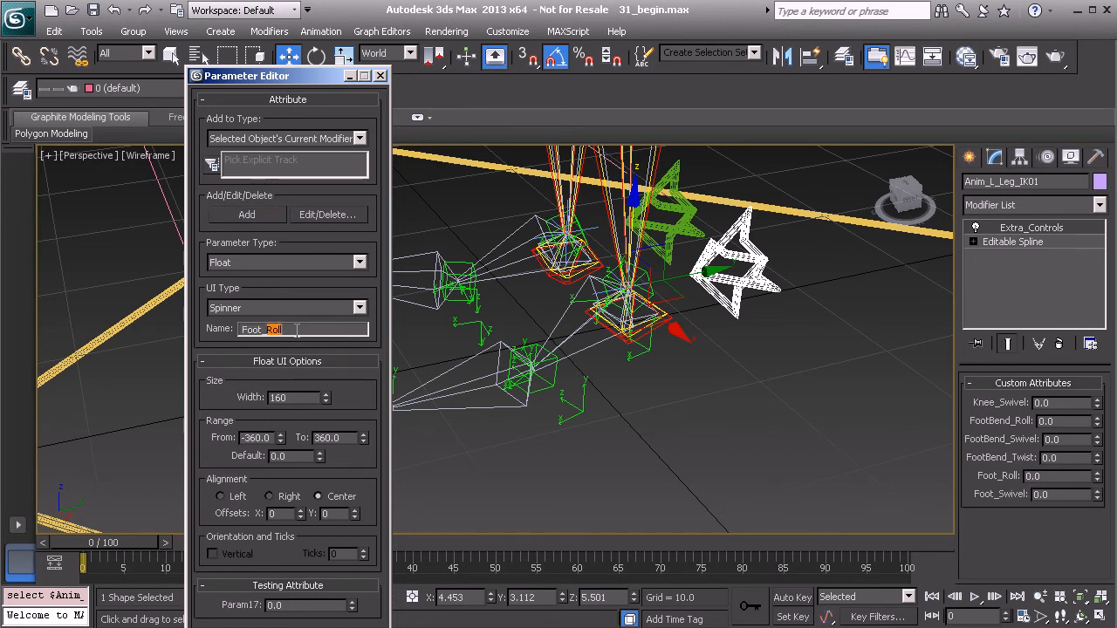
pyautogui.write('Twist')
pyautogui.click(258, 219)
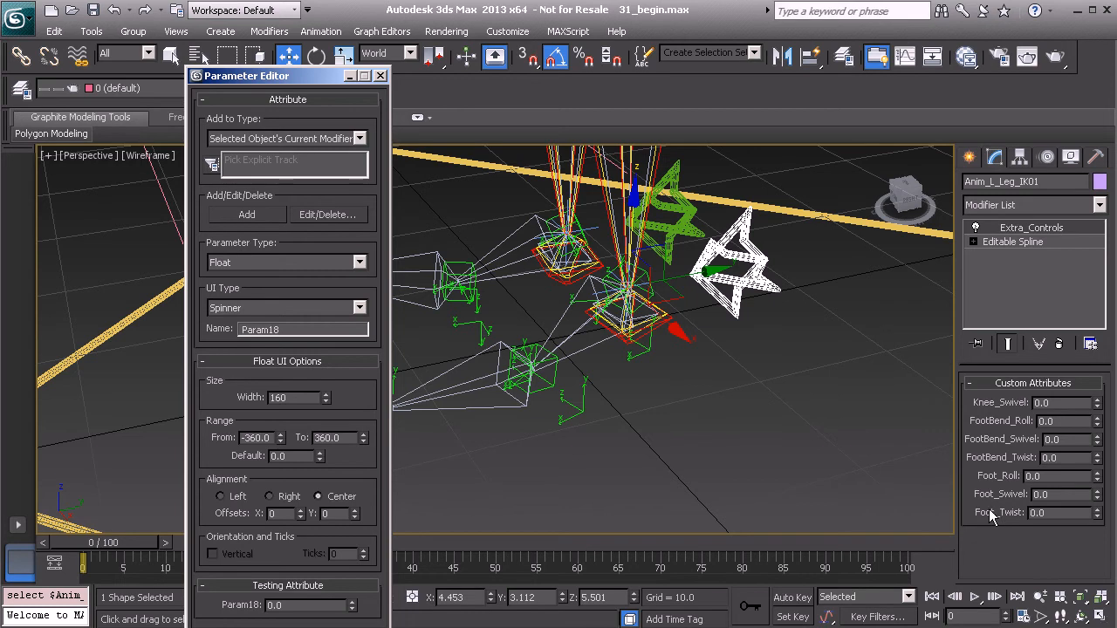
# Step: Add a float spinner attribute named Toe_Roll to the Extra_Controls modifier, copying its name for reuse
pyautogui.doubleClick(284, 328)
pyautogui.write('Foot_Roll')
pyautogui.moveTo(262, 330); pyautogui.dragTo(229, 337)
pyautogui.write('Toe_Roll')
pyautogui.moveTo(300, 330); pyautogui.dragTo(231, 331)
pyautogui.hotkey('ctrl', 'c')
pyautogui.click(247, 215)
# Step: Add a float spinner attribute named Toe_Swivel to the Extra_Controls modifier, based on the copied Toe_Roll name
pyautogui.hotkey('ctrl', 'v')
pyautogui.moveTo(264, 329); pyautogui.dragTo(296, 332)
pyautogui.write('Swivel')
pyautogui.click(252, 218)
# Step: Add a float spinner attribute named Toe_Twist to the Extra_Controls modifier
pyautogui.doubleClick(296, 332)
pyautogui.hotkey('ctrl', 'v')
pyautogui.moveTo(264, 330); pyautogui.dragTo(292, 331)
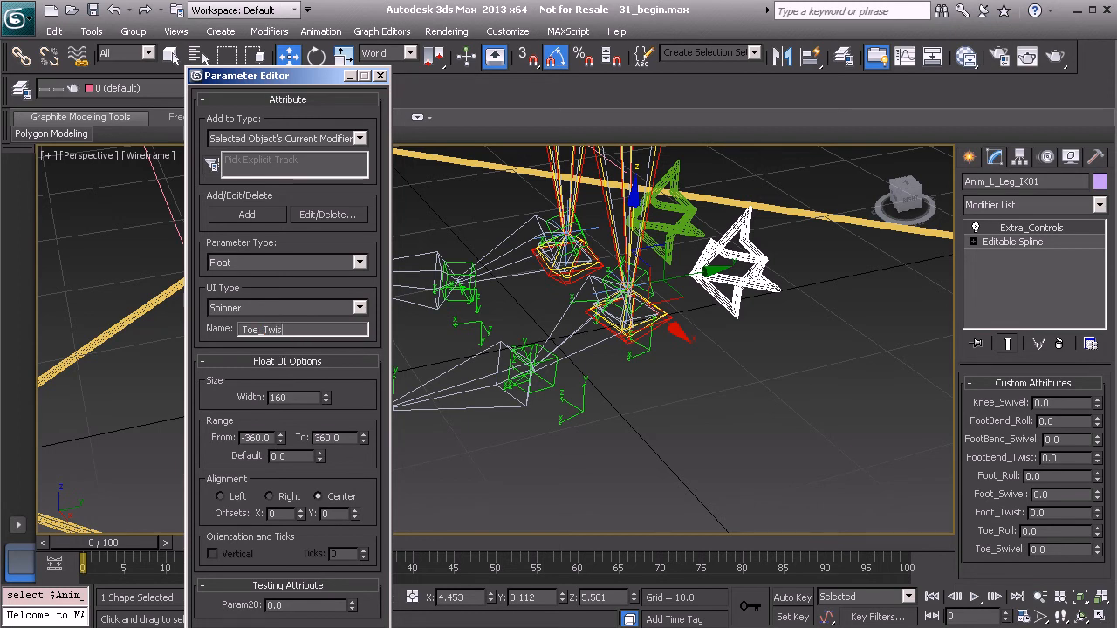
pyautogui.click(245, 215)
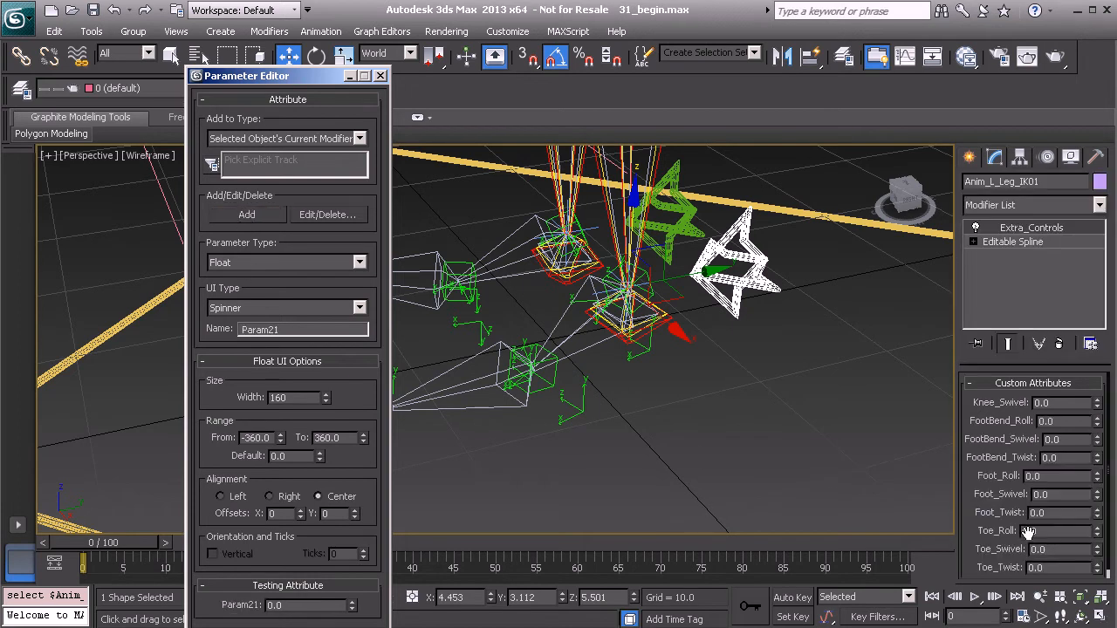
pyautogui.scroll(-1, 973, 511)
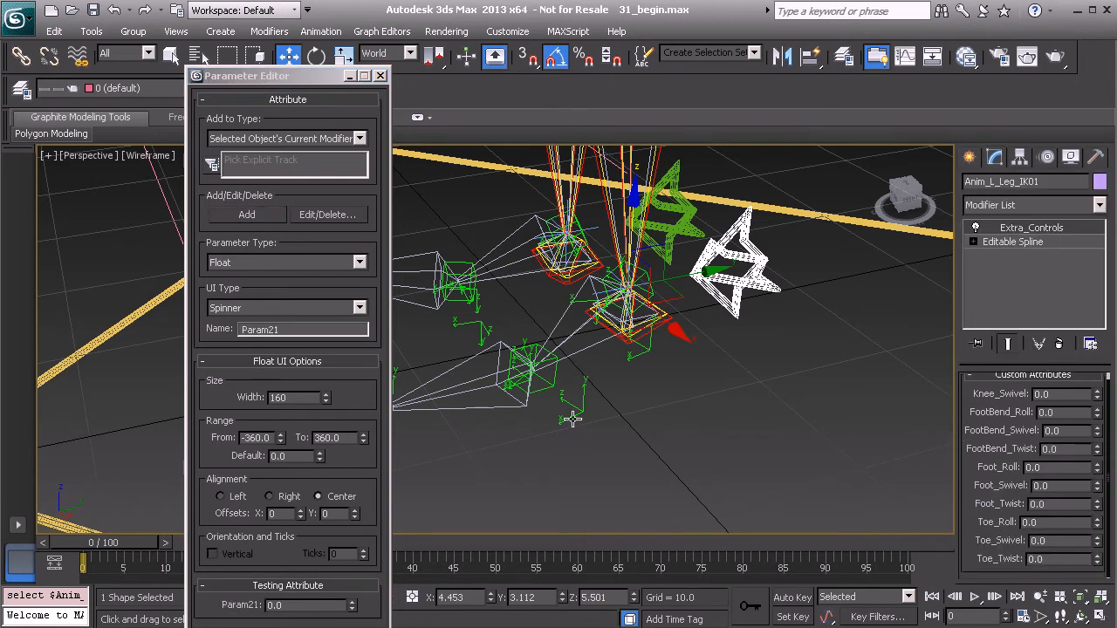
# Step: Add a float spinner attribute named Heel_Roll to the Extra_Controls modifier, copying its name for reuse
pyautogui.doubleClick(288, 330)
pyautogui.write('Toe_Roll')
pyautogui.moveTo(260, 330); pyautogui.dragTo(244, 330)
pyautogui.write('H')
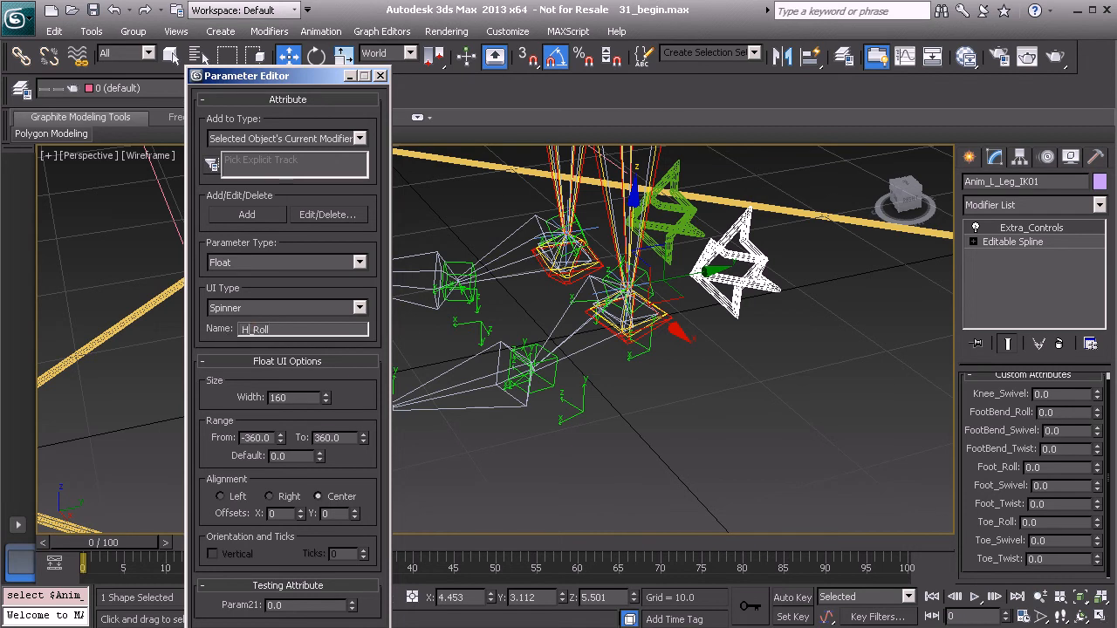
pyautogui.write('eel')
pyautogui.moveTo(295, 328); pyautogui.dragTo(236, 331)
pyautogui.hotkey('ctrl', 'c')
pyautogui.click(257, 218)
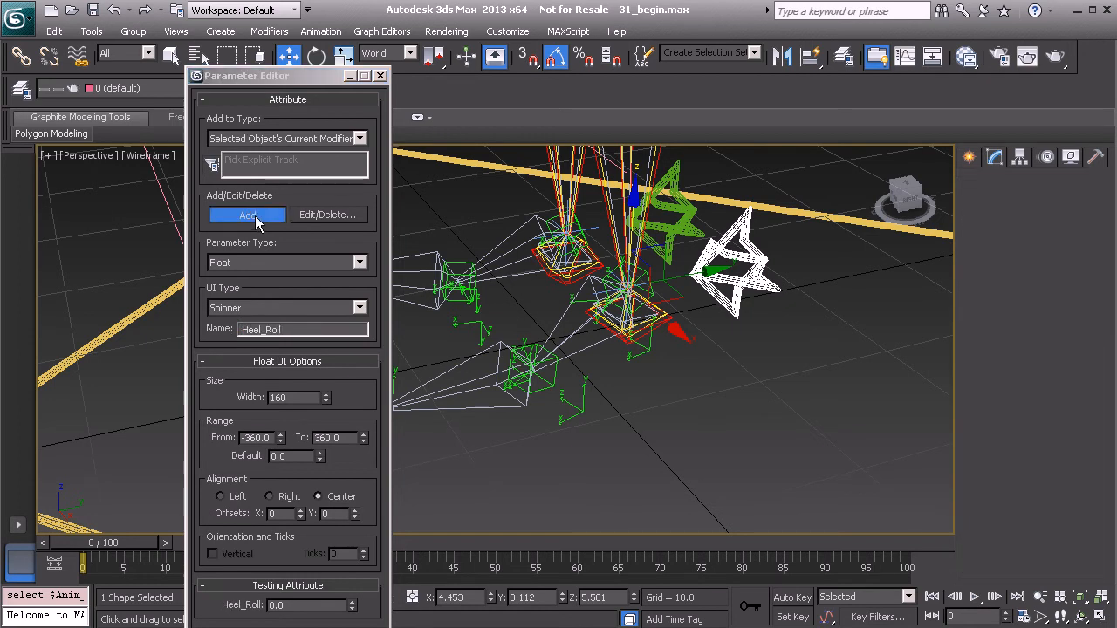
# Step: Add a float spinner attribute named Heel_Swivel to the Extra_Controls modifier, based on the copied Heel_Roll name
pyautogui.doubleClick(294, 329)
pyautogui.hotkey('ctrl', 'v')
pyautogui.moveTo(266, 329); pyautogui.dragTo(310, 334)
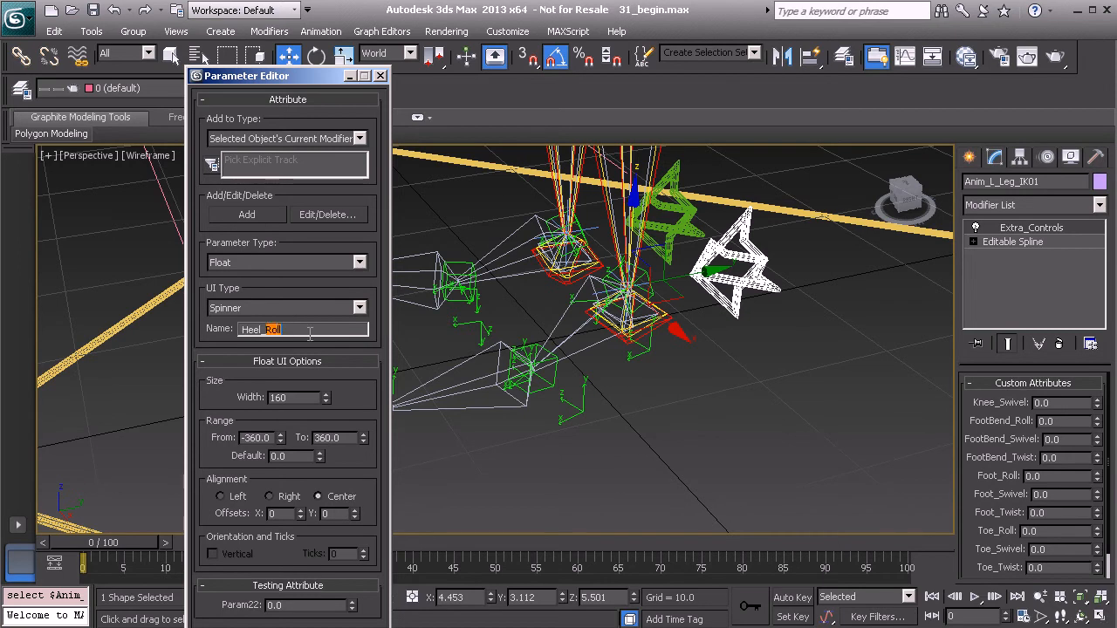
pyautogui.write('Swive')
pyautogui.click(247, 215)
# Step: Add a float spinner attribute named Heel_Twist to the Extra_Controls modifier
pyautogui.doubleClick(287, 329)
pyautogui.write('Heel_Roll')
pyautogui.moveTo(268, 330); pyautogui.dragTo(324, 349)
pyautogui.write('Twist')
pyautogui.click(254, 214)
# Step: Add a float spinner attribute named Bank to the Extra_Controls modifier and close the Parameter Editor
pyautogui.doubleClick(282, 328)
pyautogui.write('Bank')
pyautogui.click(247, 214)
pyautogui.click(380, 76)
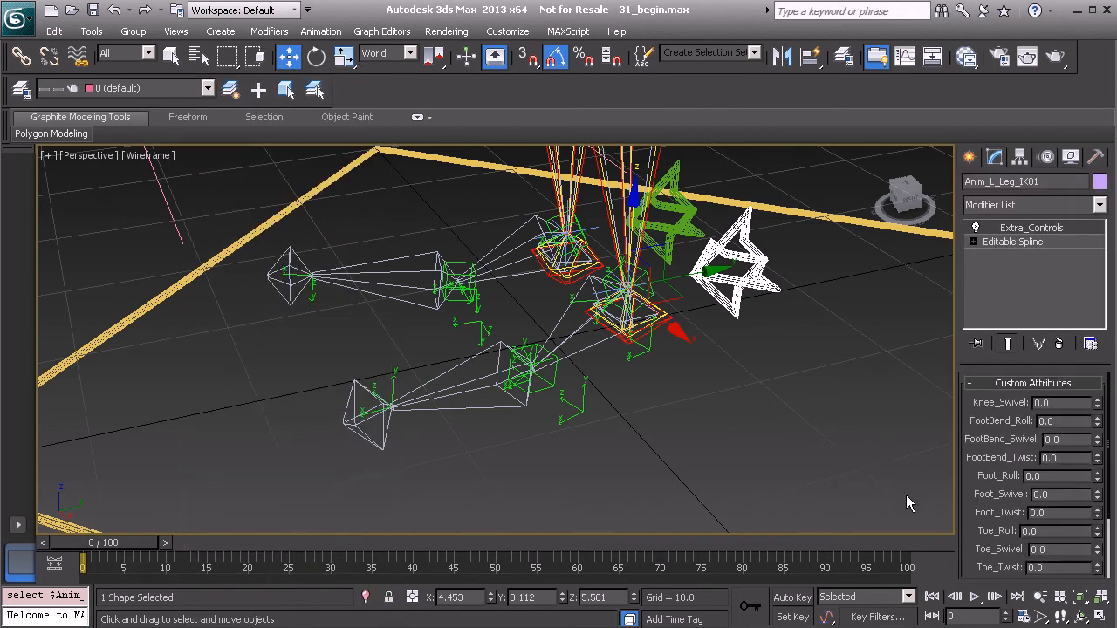
# Step: Review the full list of custom attributes on Anim_L_Leg_IK01 against the foot bones and helpers in the viewport
pyautogui.moveTo(972, 491); pyautogui.dragTo(959, 374)
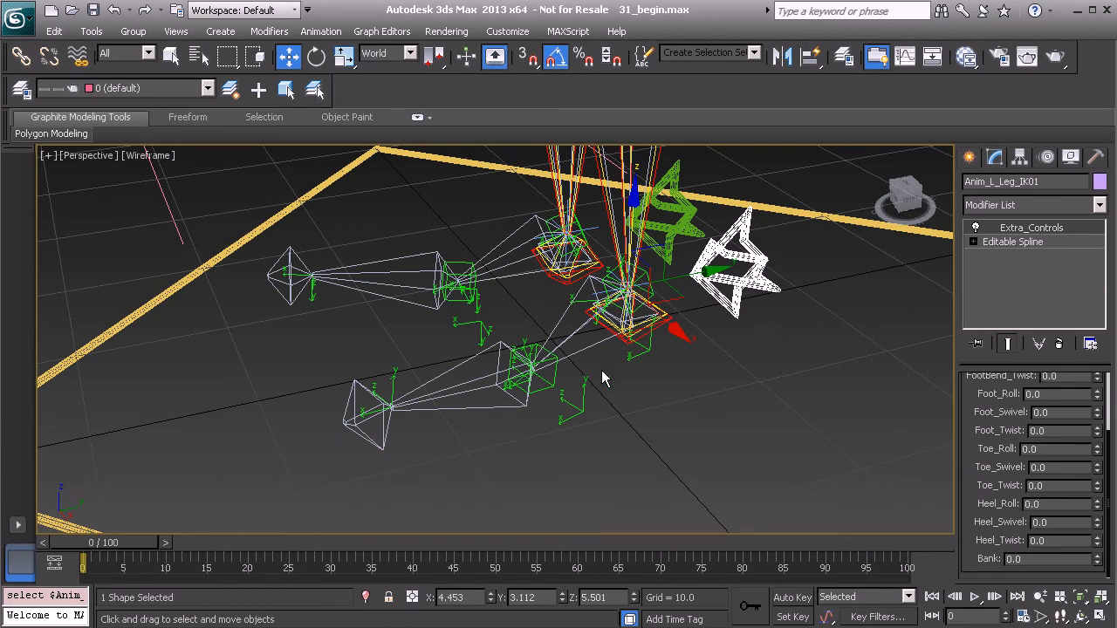
pyautogui.moveTo(628, 361); pyautogui.dragTo(604, 432, button='middle')
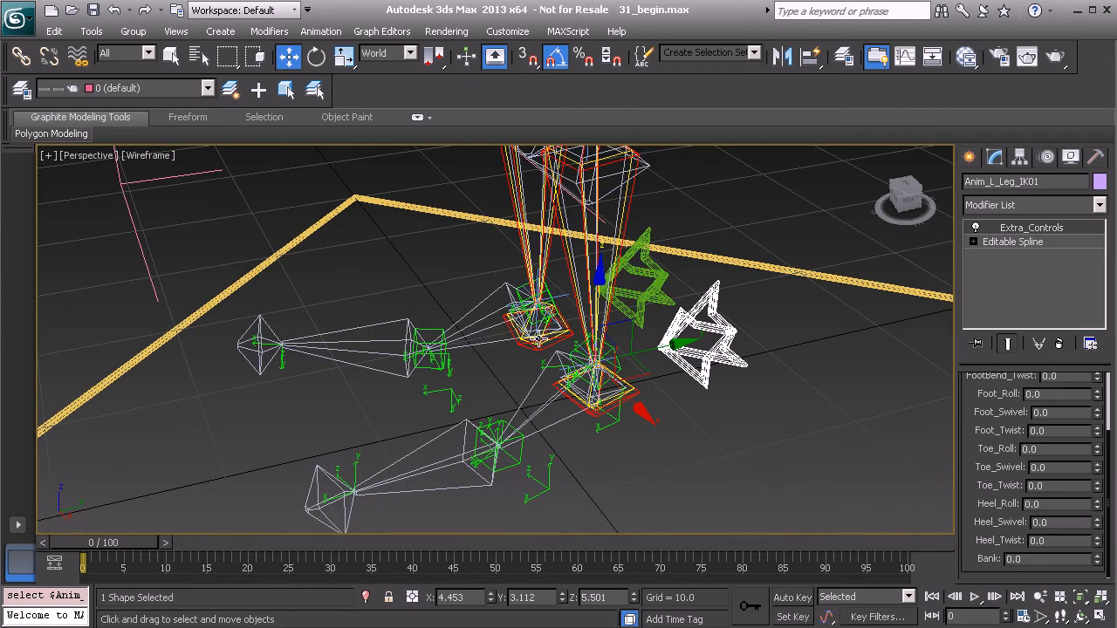
pyautogui.keyDown('alt'); pyautogui.moveTo(513, 300); pyautogui.dragTo(520, 236, button='middle'); pyautogui.keyUp('alt')
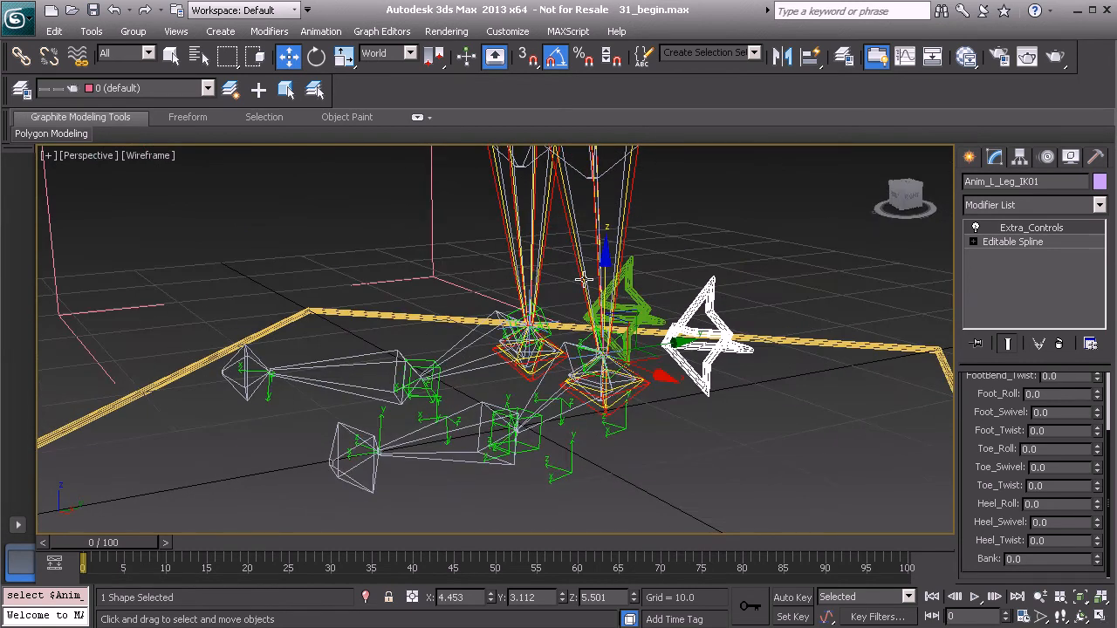
pyautogui.keyDown('alt'); pyautogui.moveTo(565, 289); pyautogui.dragTo(526, 300, button='middle'); pyautogui.keyUp('alt')
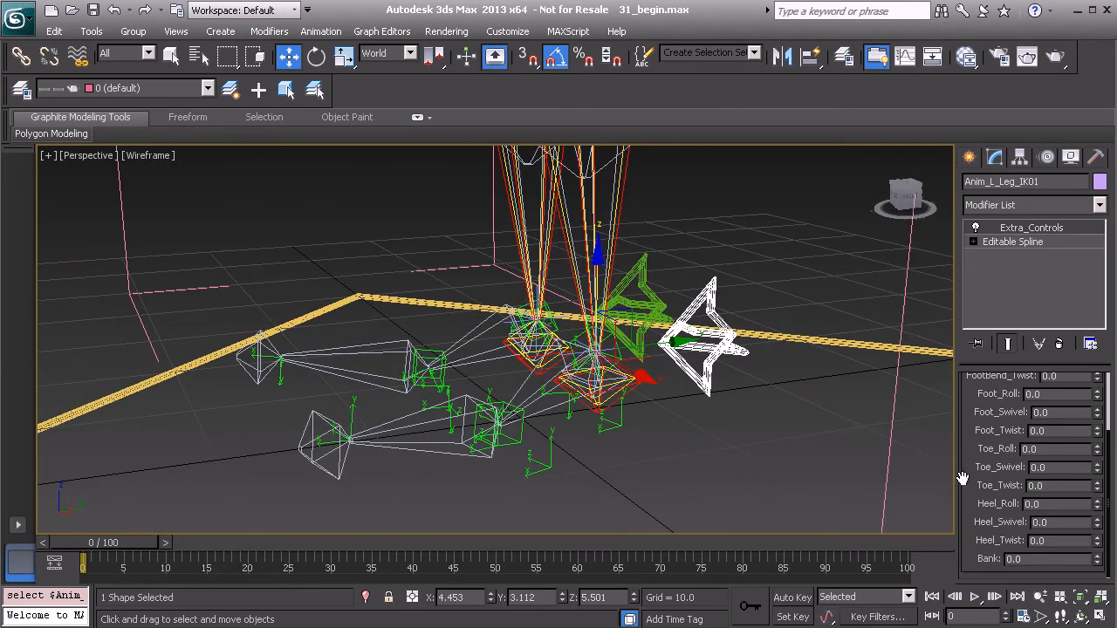
pyautogui.moveTo(970, 460); pyautogui.dragTo(979, 540)
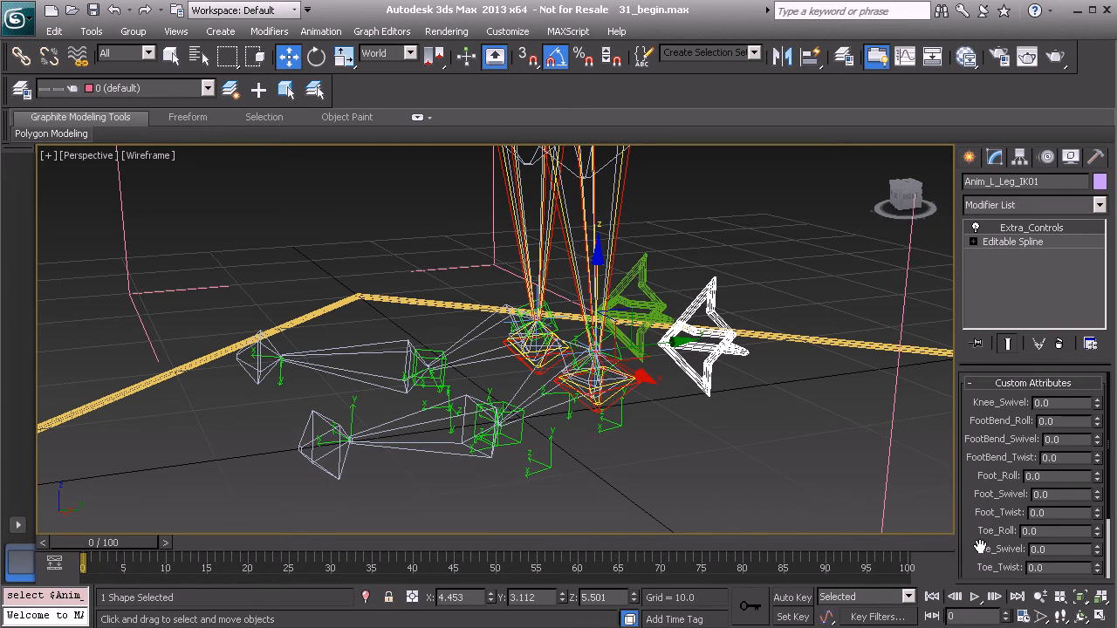
pyautogui.keyDown('alt'); pyautogui.moveTo(612, 302); pyautogui.dragTo(576, 314, button='middle'); pyautogui.keyUp('alt')
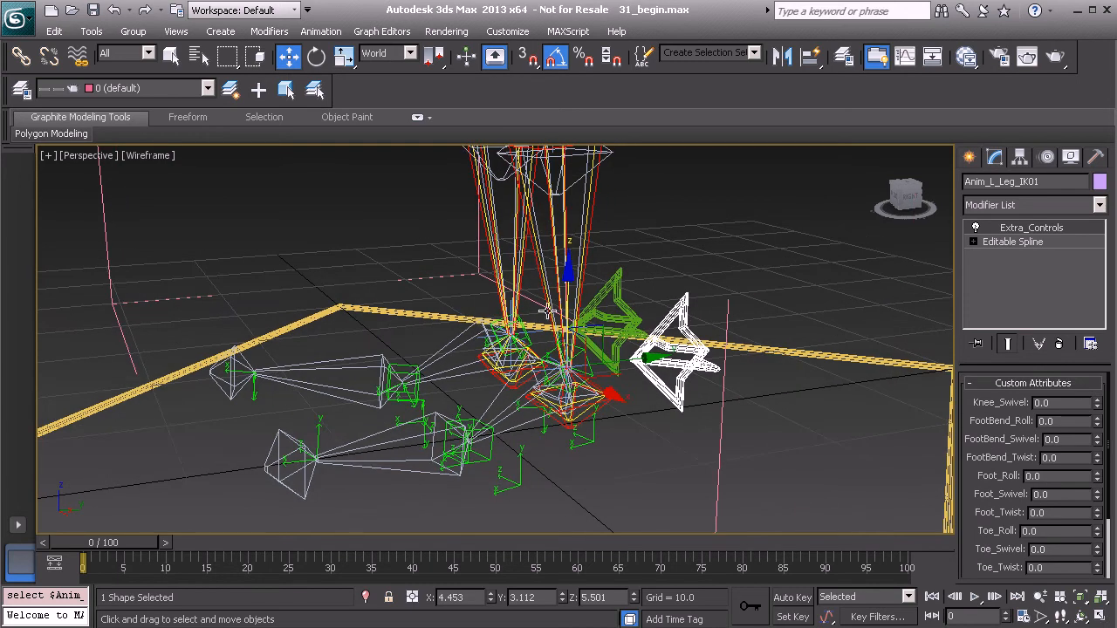
pyautogui.moveTo(536, 297); pyautogui.dragTo(479, 306, button='middle')
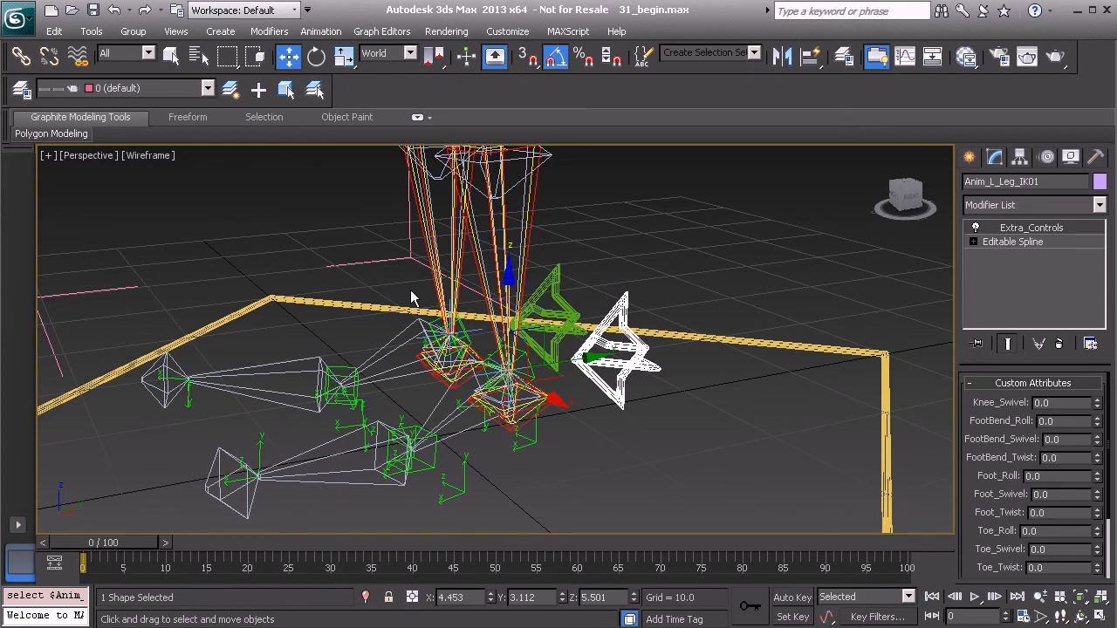
pyautogui.scroll(3, 410, 286)
pyautogui.moveTo(428, 346); pyautogui.dragTo(453, 341, button='middle')
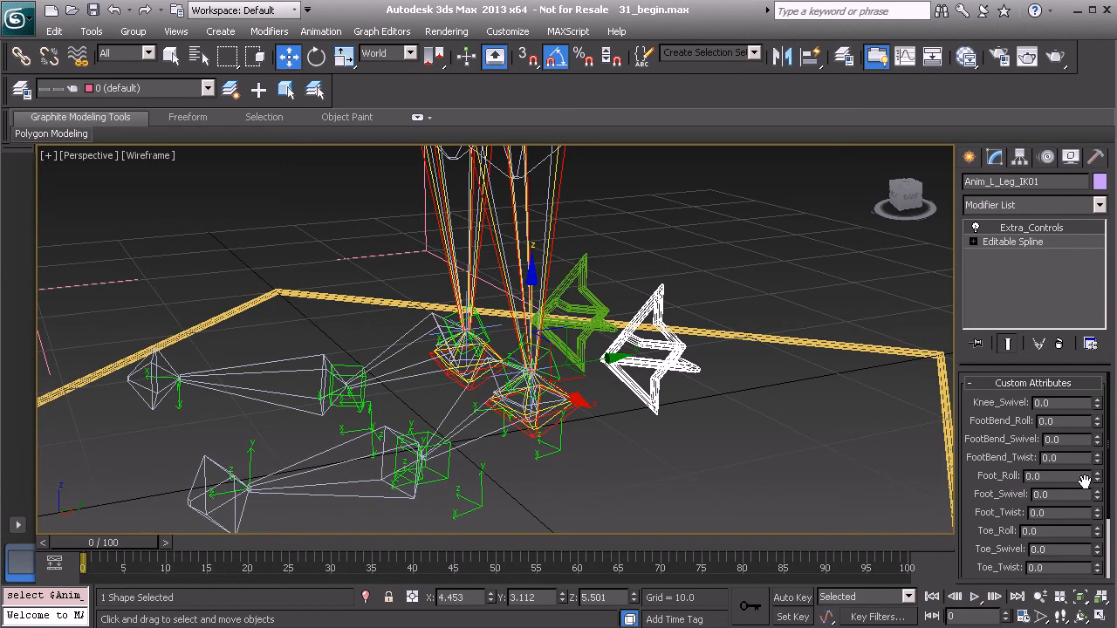
pyautogui.moveTo(970, 478); pyautogui.dragTo(964, 339)
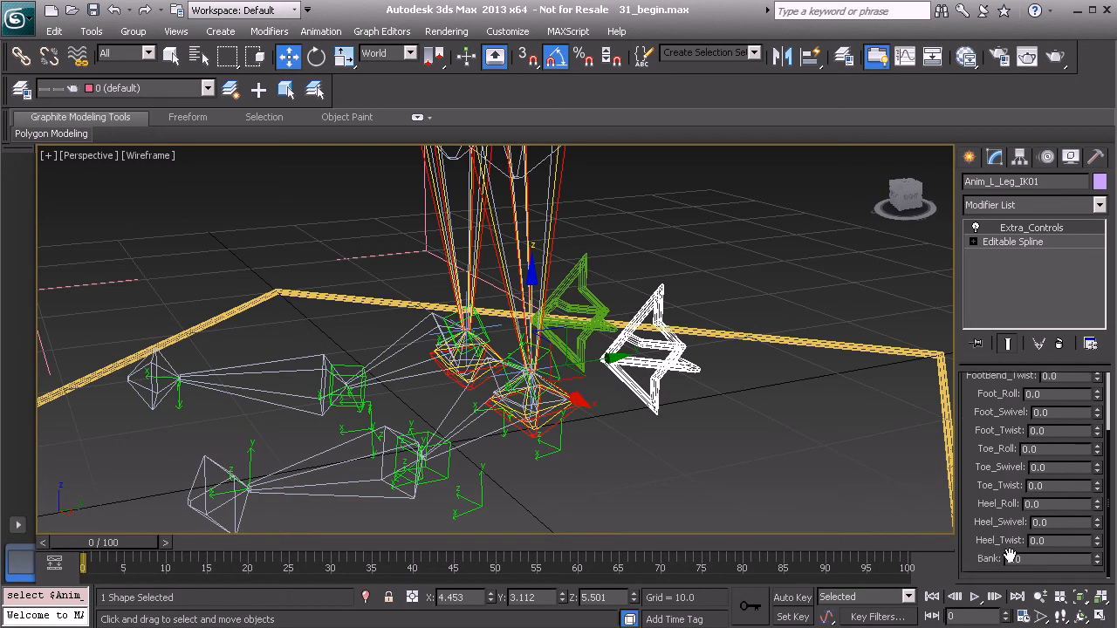
pyautogui.moveTo(975, 424); pyautogui.dragTo(998, 422)
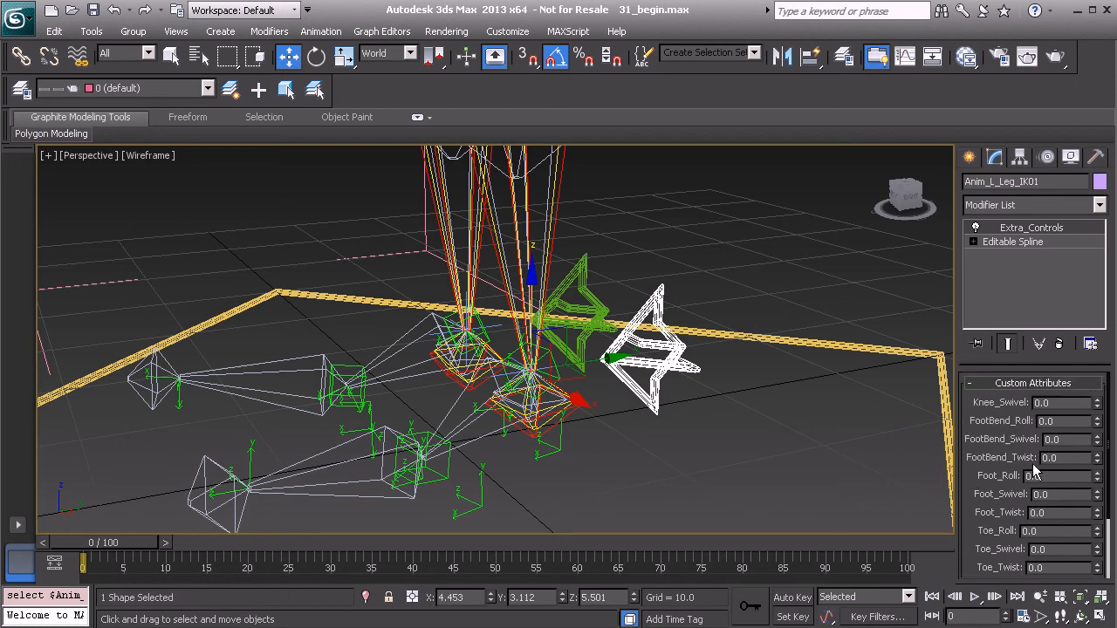
# Step: Start wiring the control's FootBend_Roll attribute to the Zero Euler XYZ X Rotation of the Bone_L_Foot01 point helper
pyautogui.moveTo(737, 425); pyautogui.dragTo(675, 344, button='middle')
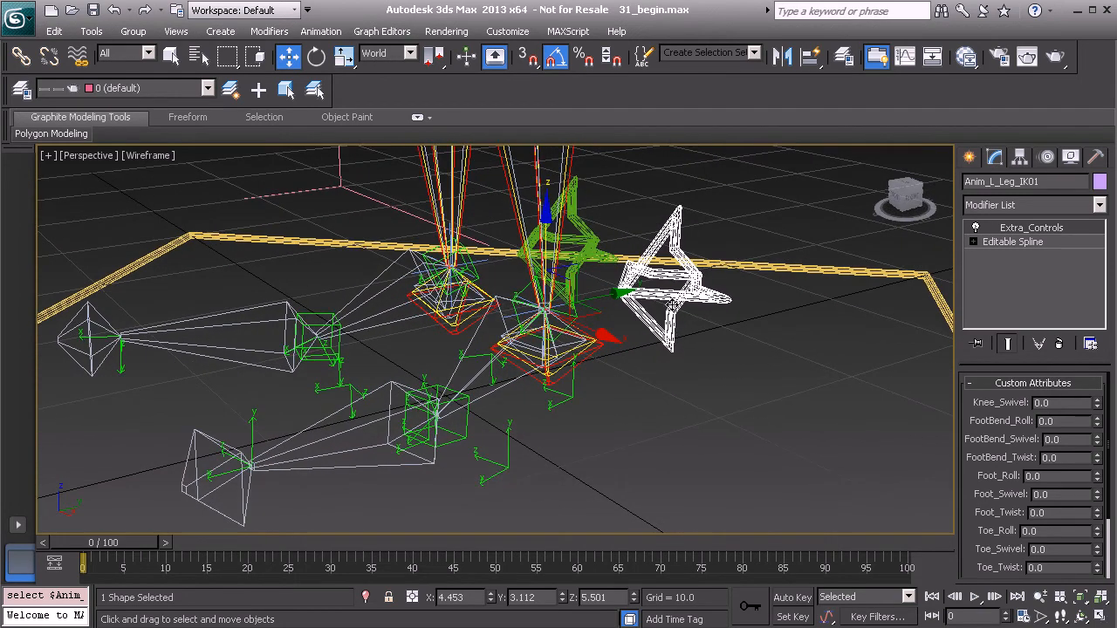
pyautogui.rightClick(731, 340)
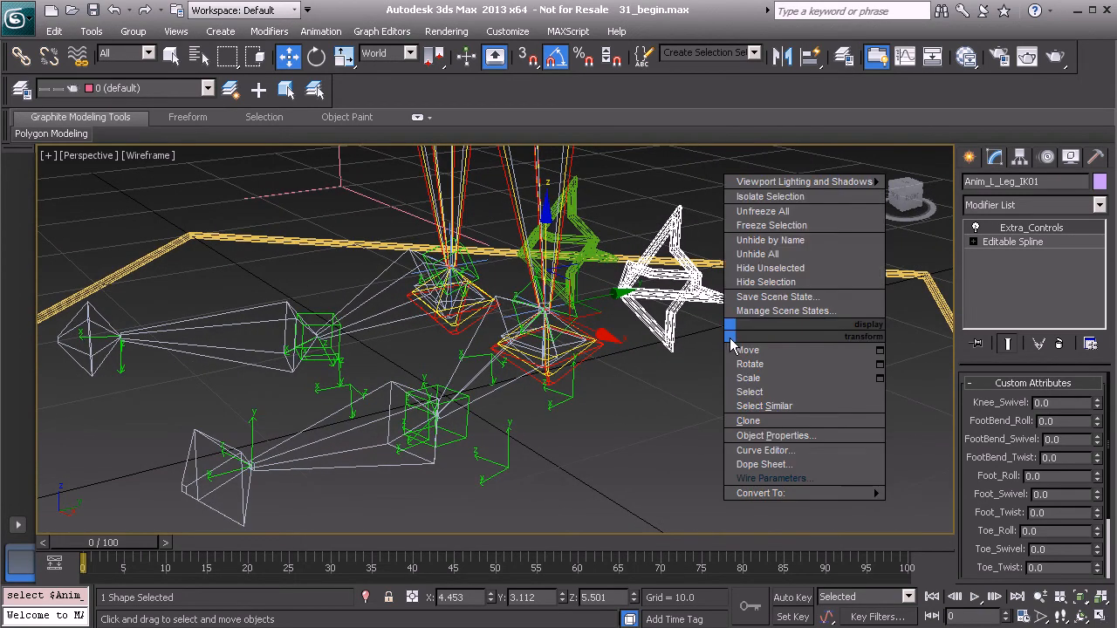
pyautogui.click(759, 479)
pyautogui.moveTo(551, 333)
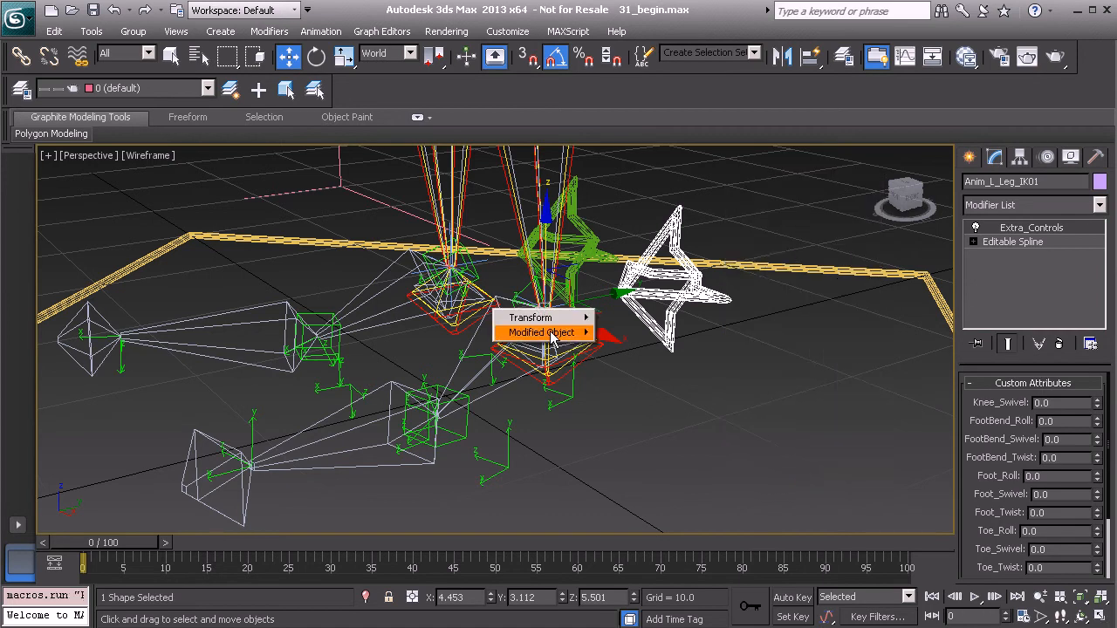
pyautogui.moveTo(635, 341)
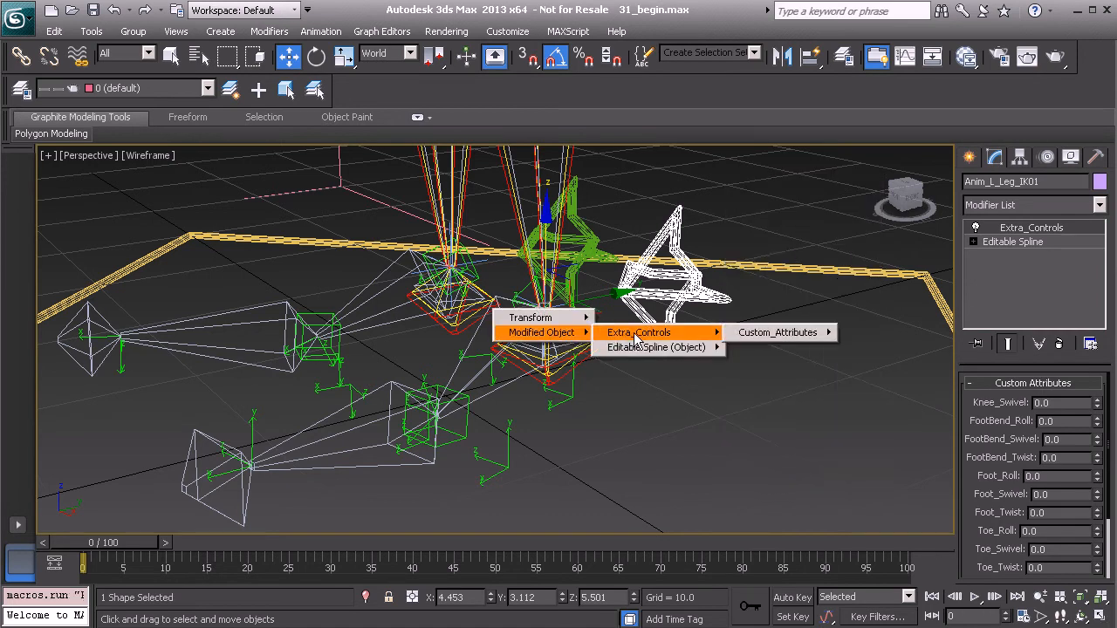
pyautogui.moveTo(793, 332)
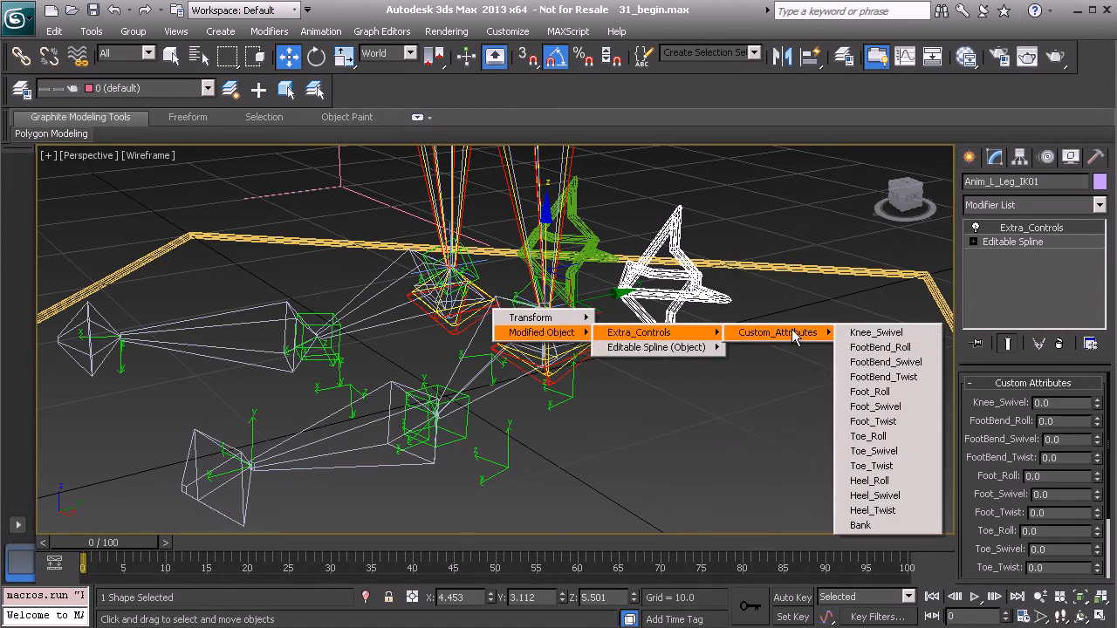
pyautogui.click(881, 348)
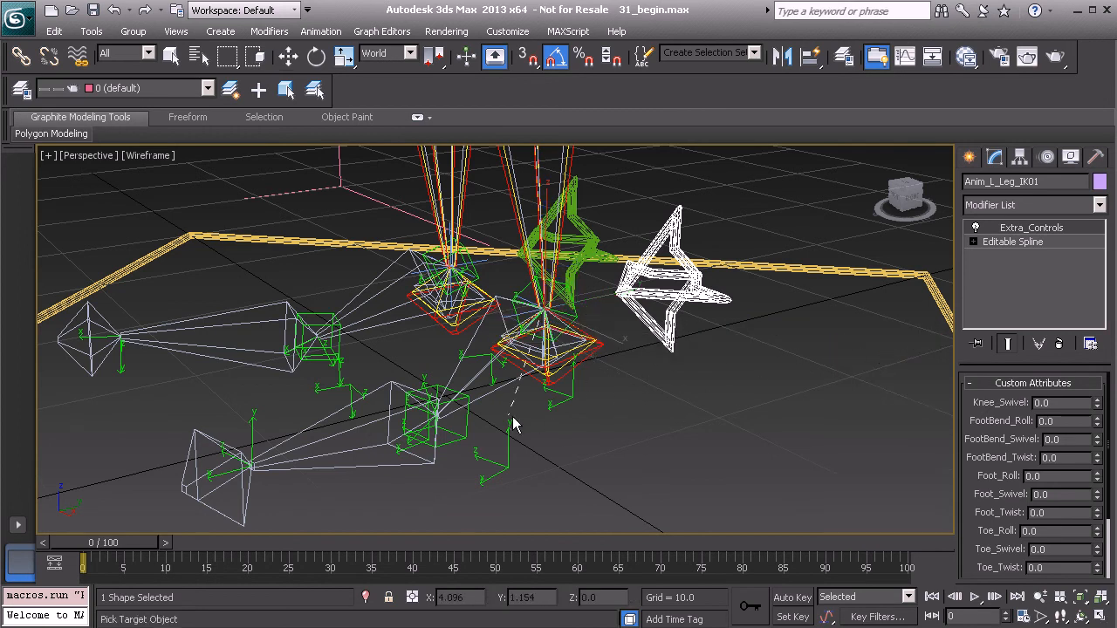
pyautogui.click(469, 429)
pyautogui.moveTo(501, 436)
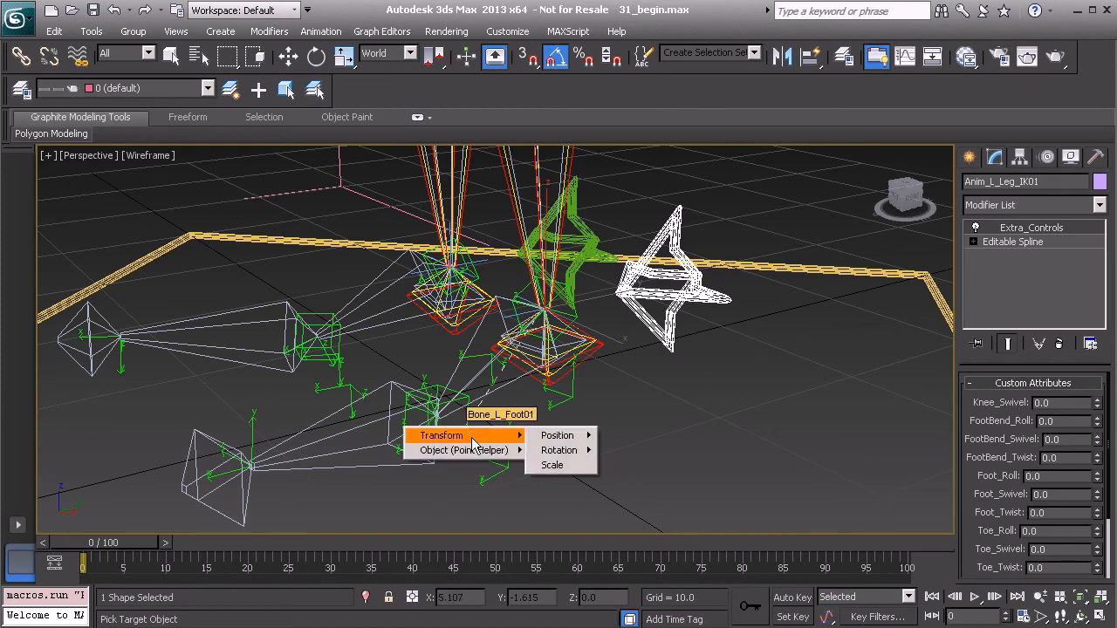
pyautogui.moveTo(559, 450)
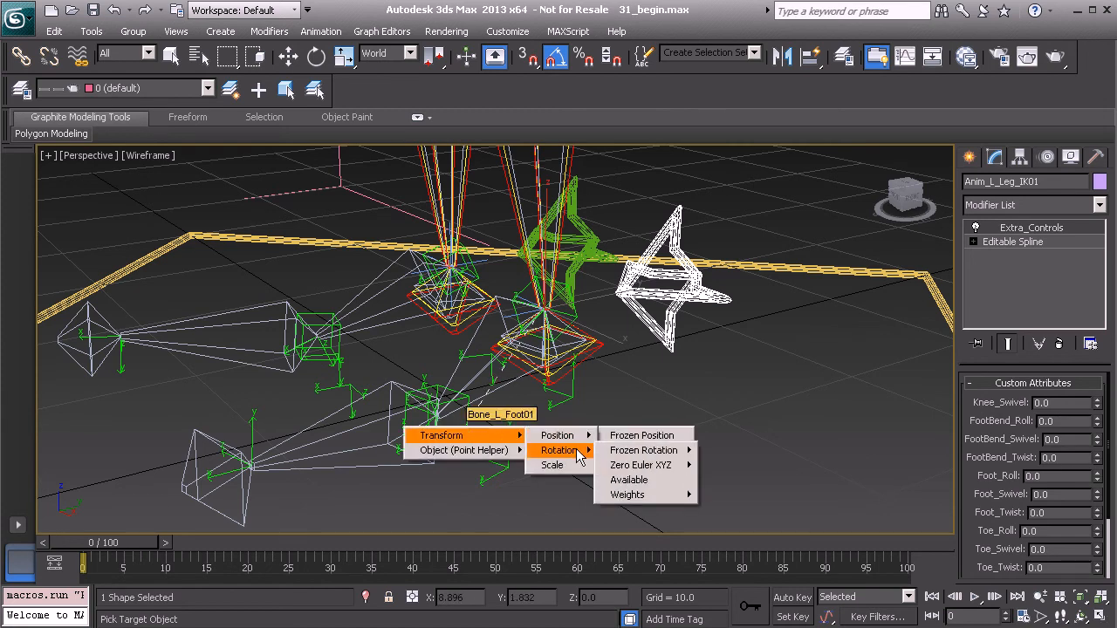
pyautogui.moveTo(664, 471)
pyautogui.click(724, 466)
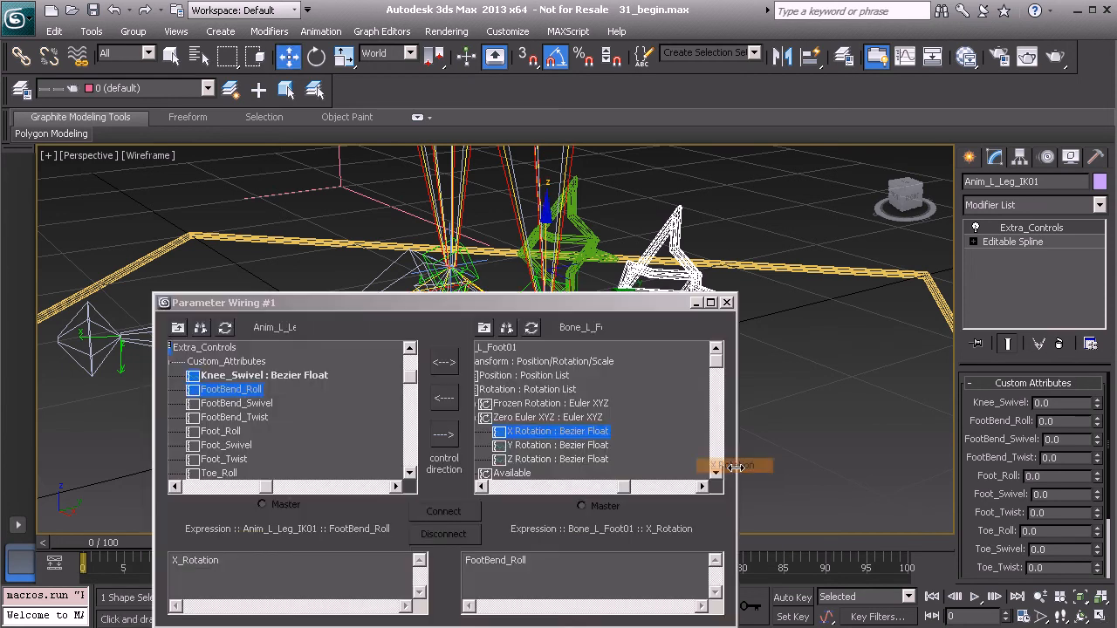
# Step: Connect FootBend_Roll one-way to the foot helper's X Rotation with the expression DegToRad(FootBend_Roll) and close the wiring dialog
pyautogui.moveTo(545, 299); pyautogui.dragTo(537, 186)
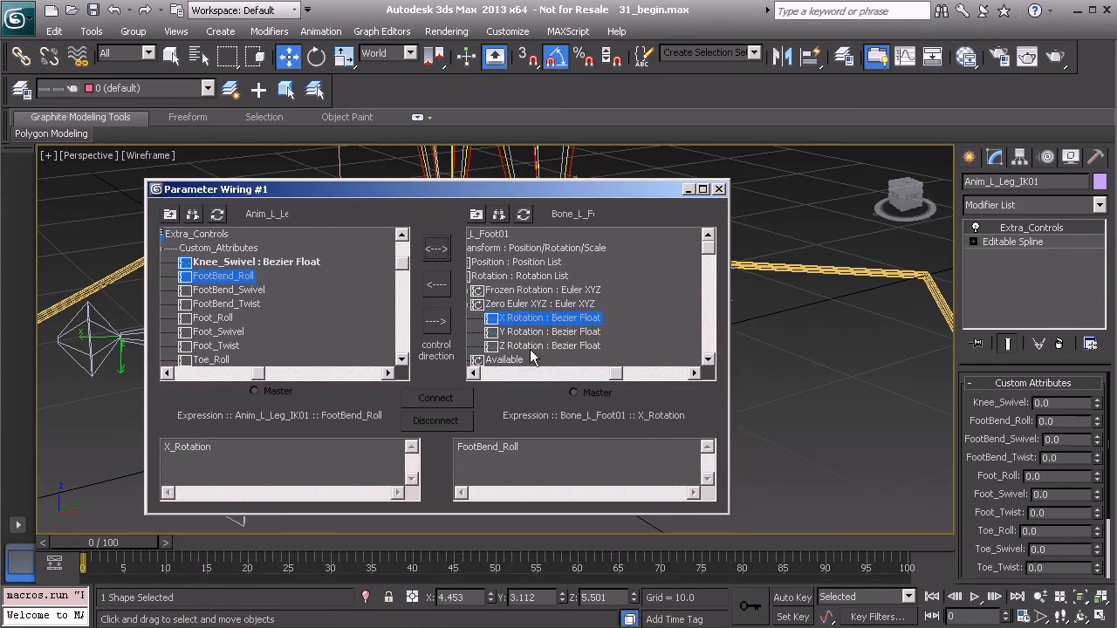
pyautogui.click(436, 321)
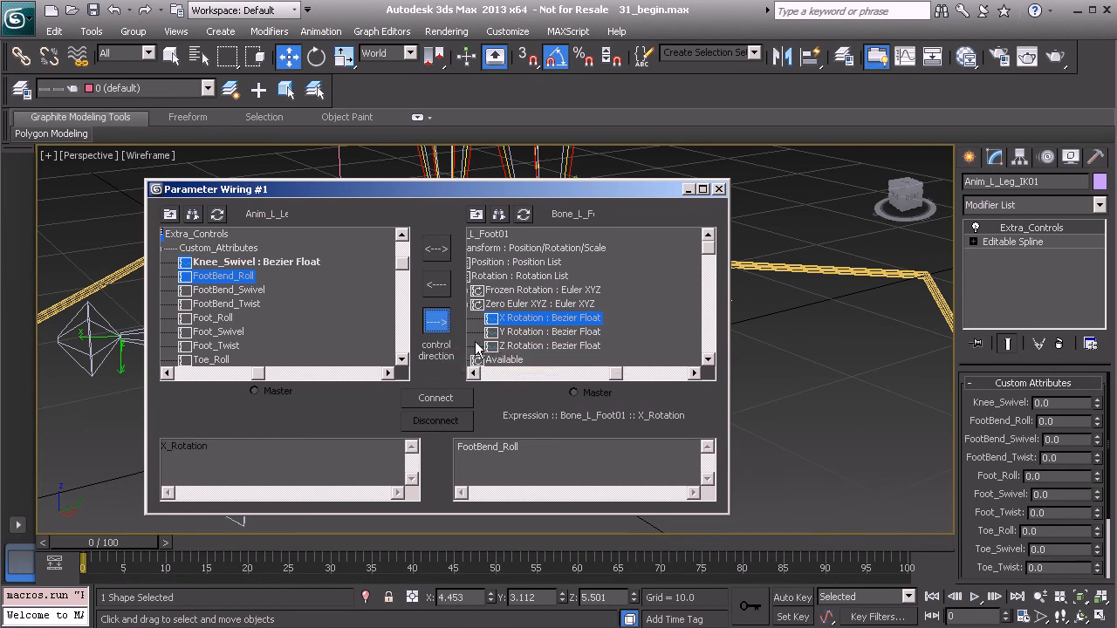
pyautogui.click(459, 446)
pyautogui.write('DegToRad(')
pyautogui.moveTo(505, 447); pyautogui.dragTo(447, 451)
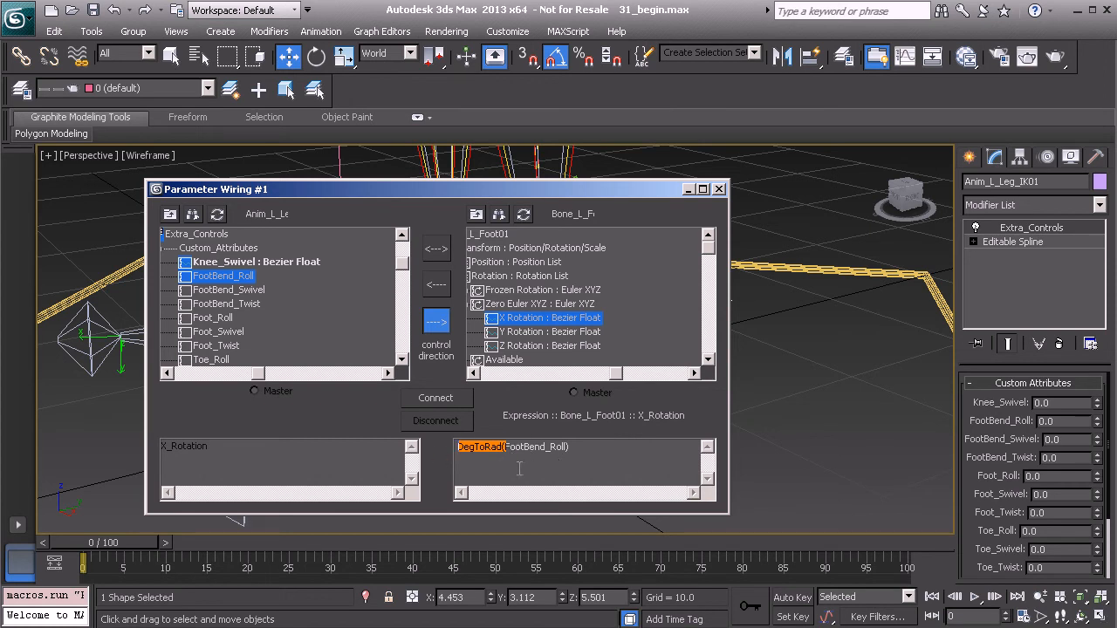
pyautogui.click(454, 403)
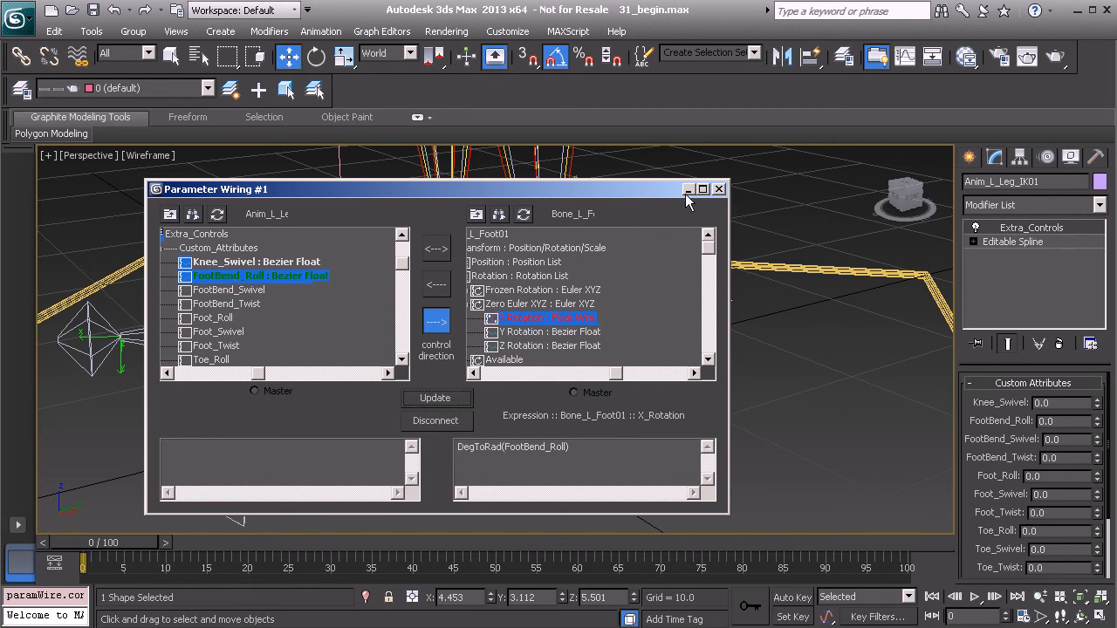
pyautogui.click(719, 190)
# Step: Try out the FootBend_Roll value on the leg control, then check the rotation axes of the Bone_L_Foot01 helper
pyautogui.keyDown('alt'); pyautogui.moveTo(607, 254); pyautogui.dragTo(880, 404, button='middle'); pyautogui.keyUp('alt')
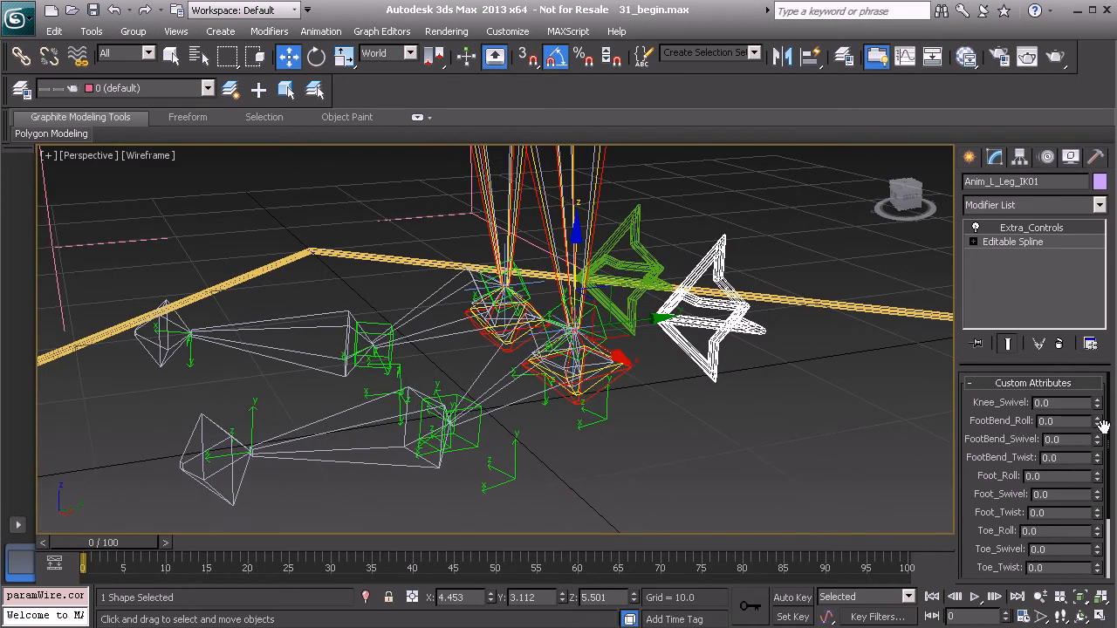
pyautogui.moveTo(1098, 425); pyautogui.dragTo(1067, 511)
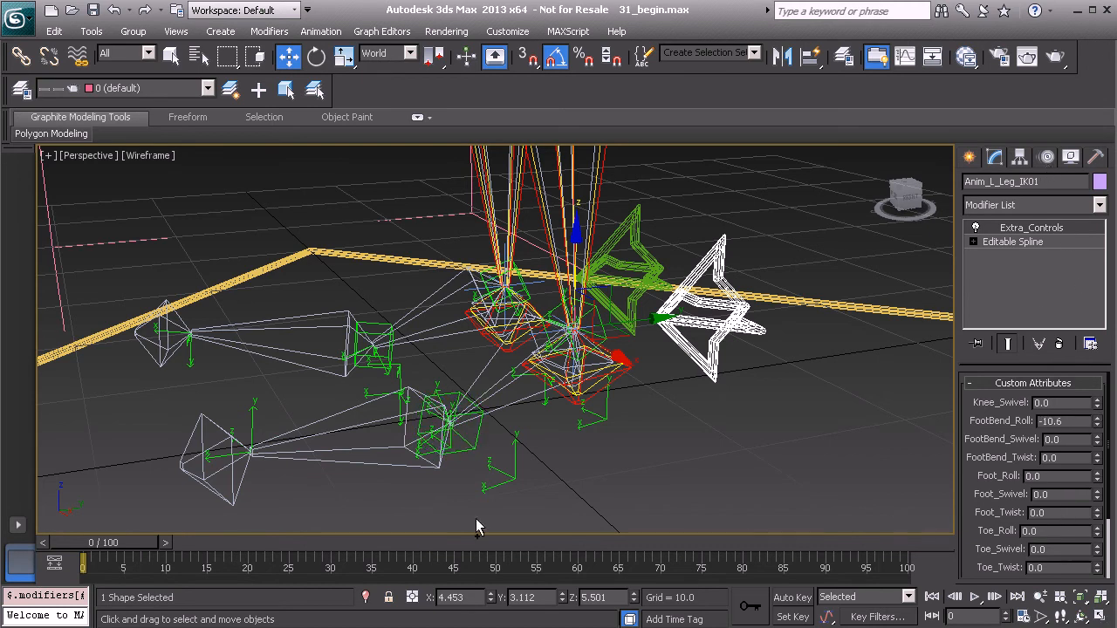
pyautogui.click(478, 434)
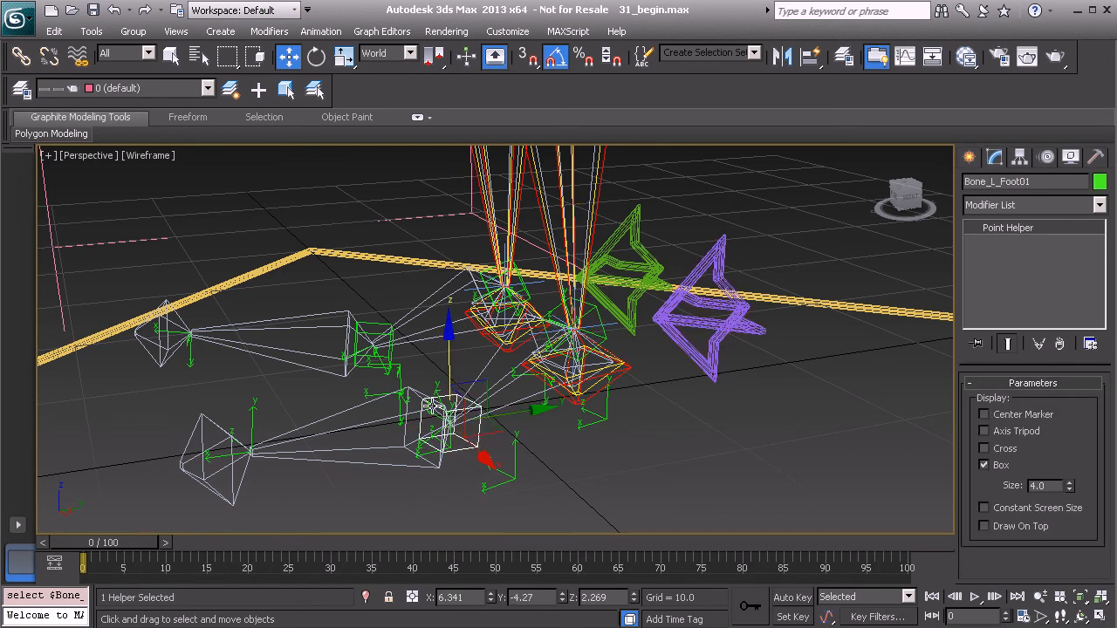
pyautogui.press('e')
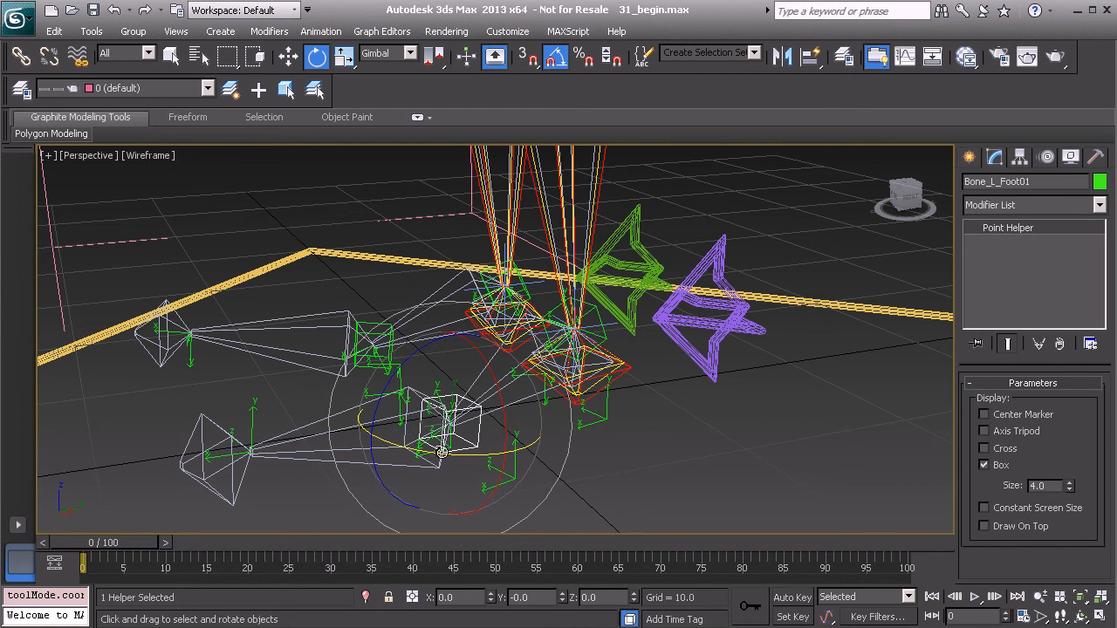
pyautogui.moveTo(486, 417); pyautogui.dragTo(492, 393, button='middle')
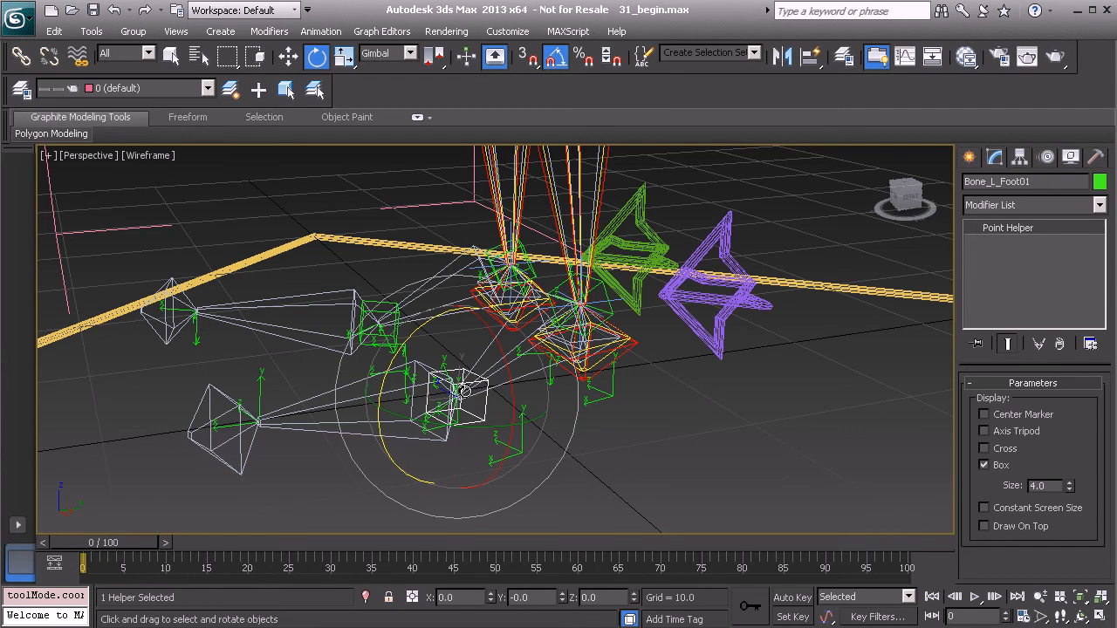
# Step: Open Parameter Wiring and load Bone_L_Foot01 as the wiring target and the Anim_L_Leg_IK01 control as the source
pyautogui.hotkey('alt', '5')
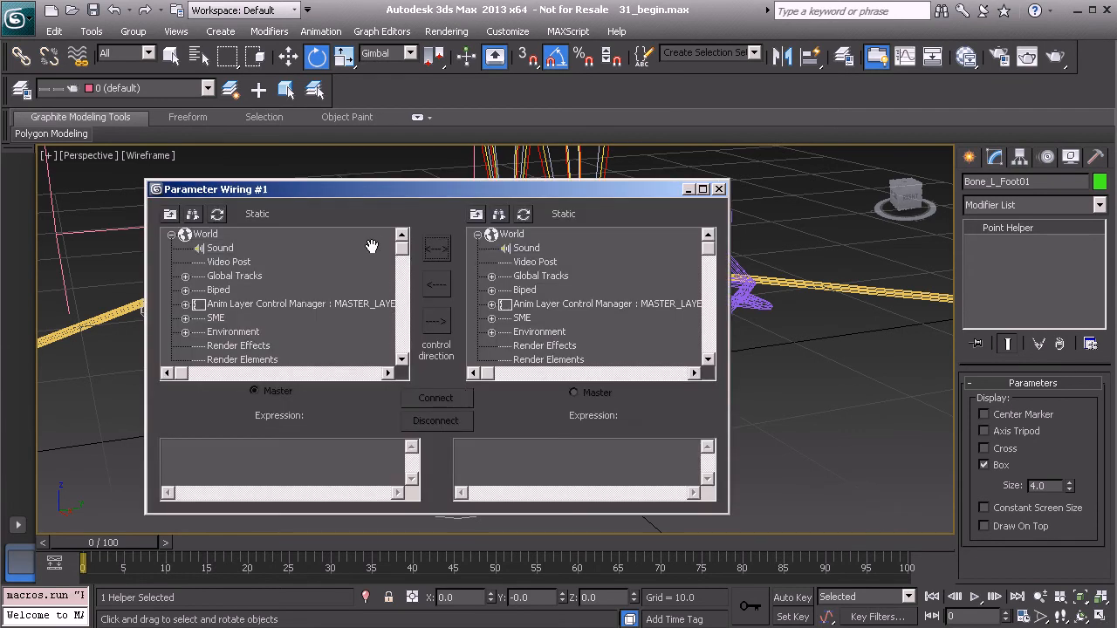
pyautogui.moveTo(390, 190); pyautogui.dragTo(432, 167)
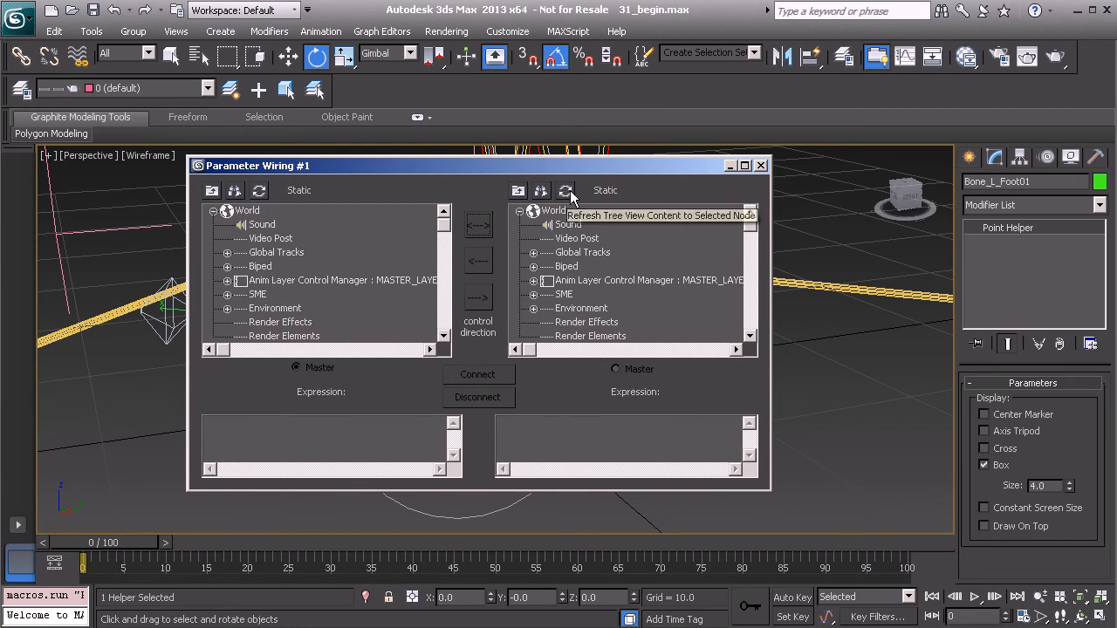
pyautogui.moveTo(581, 173); pyautogui.dragTo(592, 150)
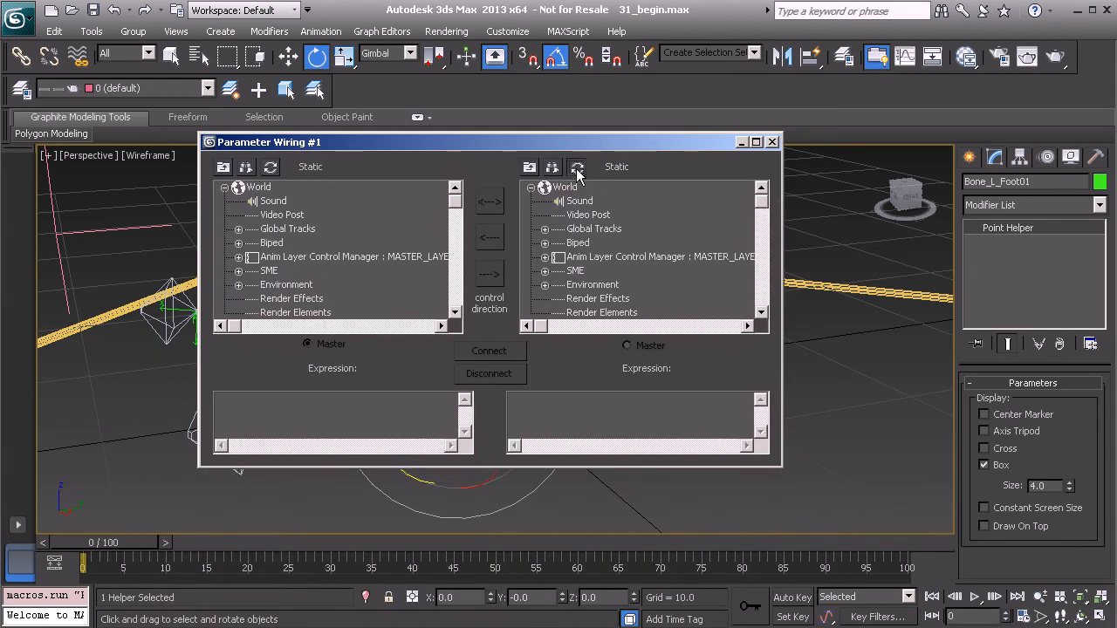
pyautogui.click(577, 167)
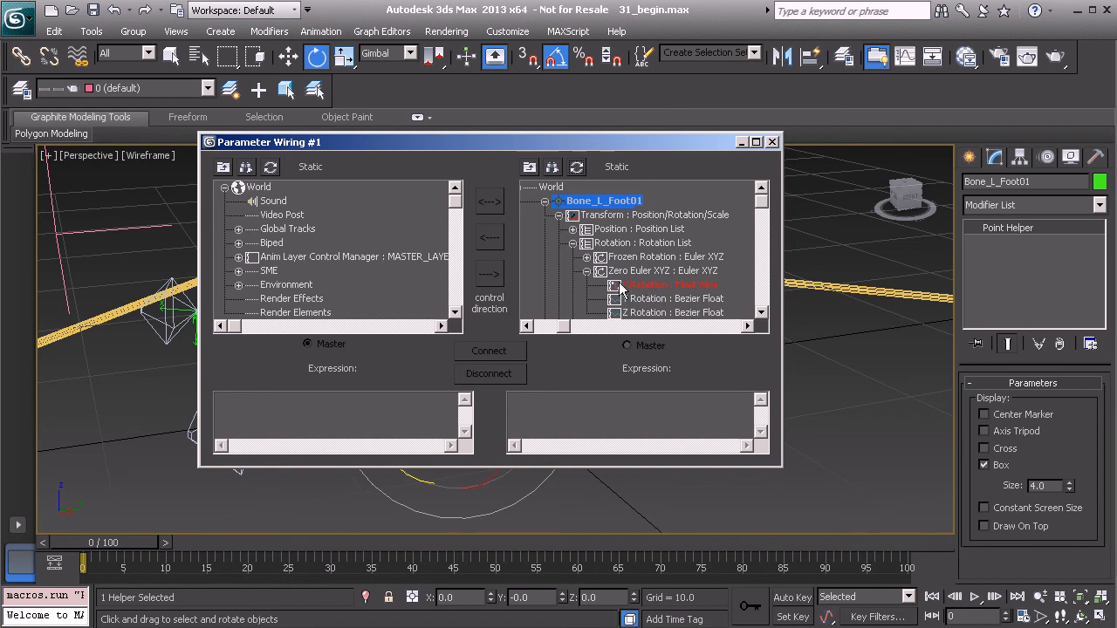
pyautogui.moveTo(595, 147); pyautogui.dragTo(642, 318)
pyautogui.click(726, 223)
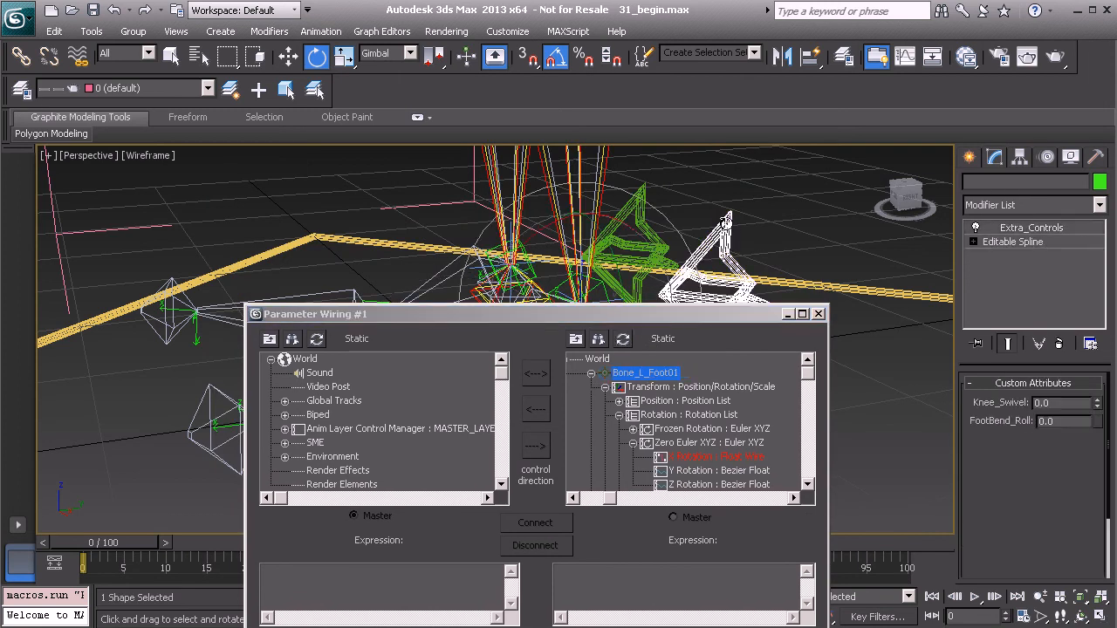
pyautogui.click(318, 339)
pyautogui.moveTo(476, 323); pyautogui.dragTo(390, 198)
# Step: Disconnect FootBend_Roll from the foot helper's Zero Euler XYZ X Rotation
pyautogui.click(310, 333)
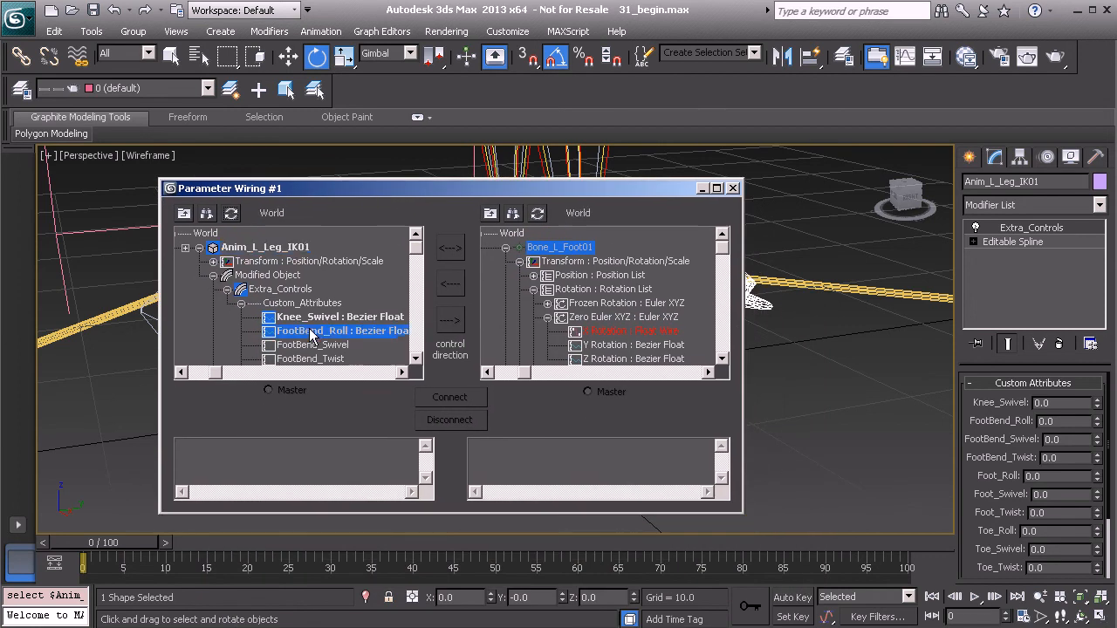
pyautogui.click(602, 332)
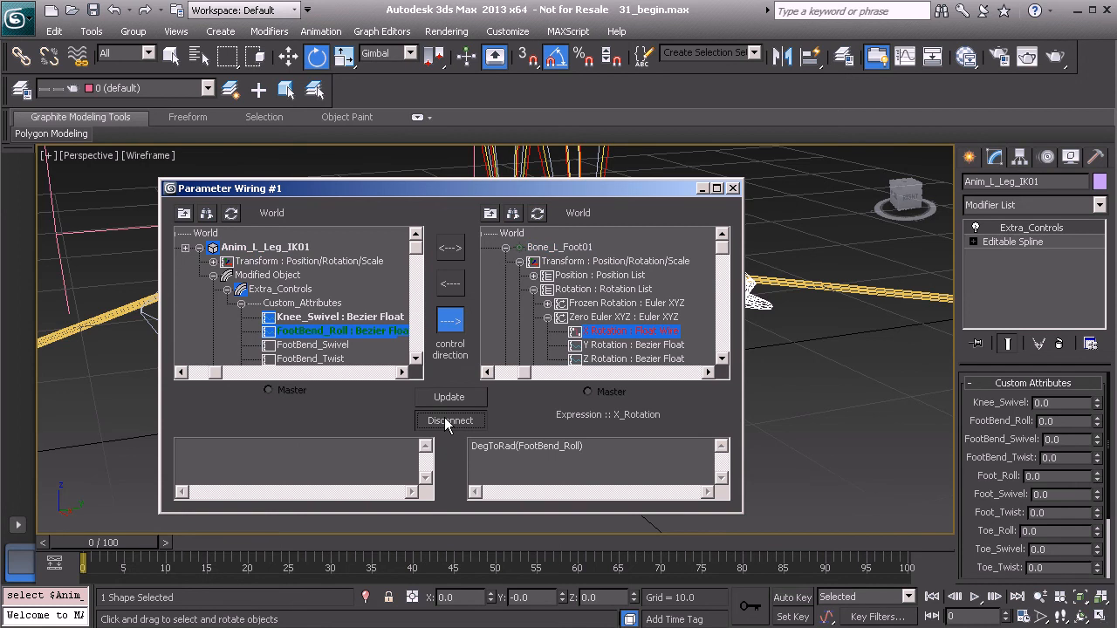
pyautogui.click(446, 421)
# Step: Wire FootBend_Roll one-way to the foot helper's Zero Euler Z Rotation as DegToRad(FootBend_Roll), and test the attribute on the control
pyautogui.moveTo(722, 248); pyautogui.dragTo(722, 264)
pyautogui.click(611, 332)
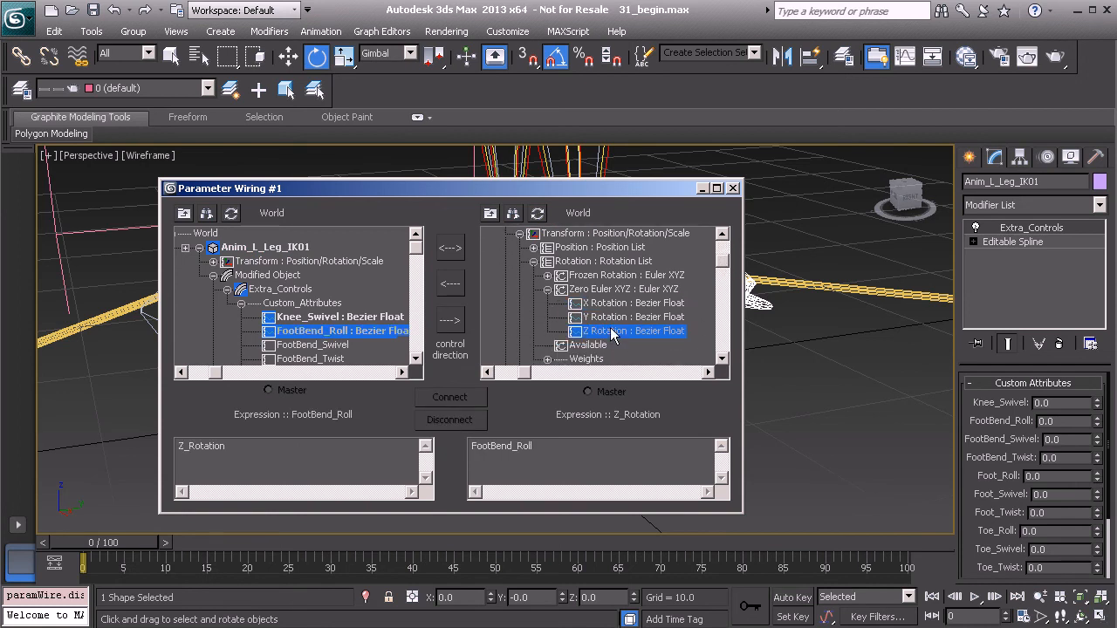
pyautogui.click(450, 321)
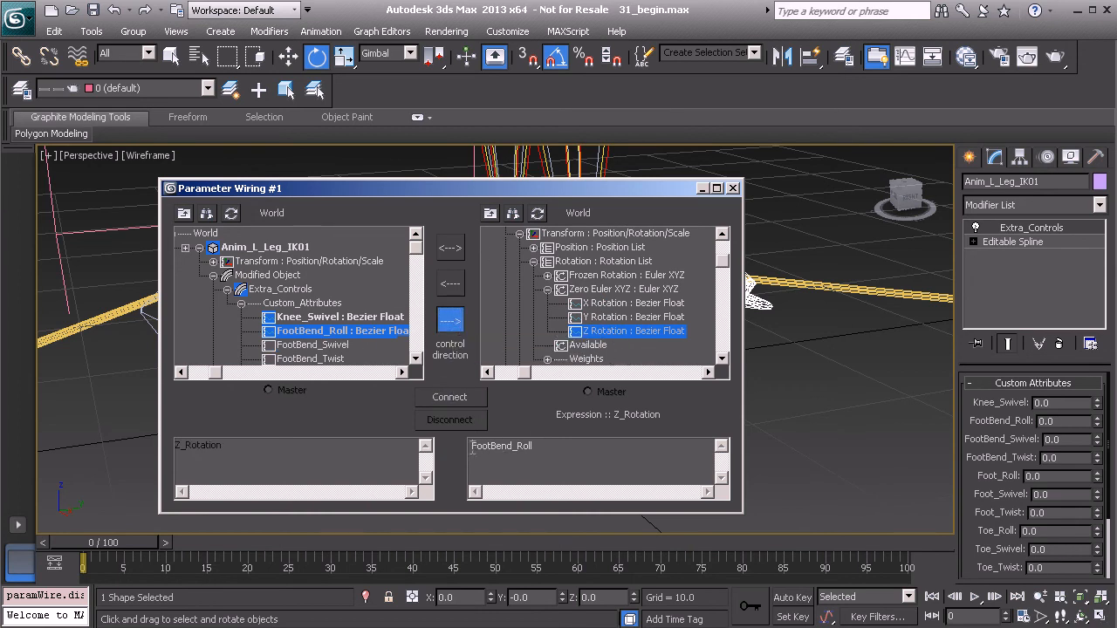
pyautogui.write('DegToRad(')
pyautogui.click(447, 397)
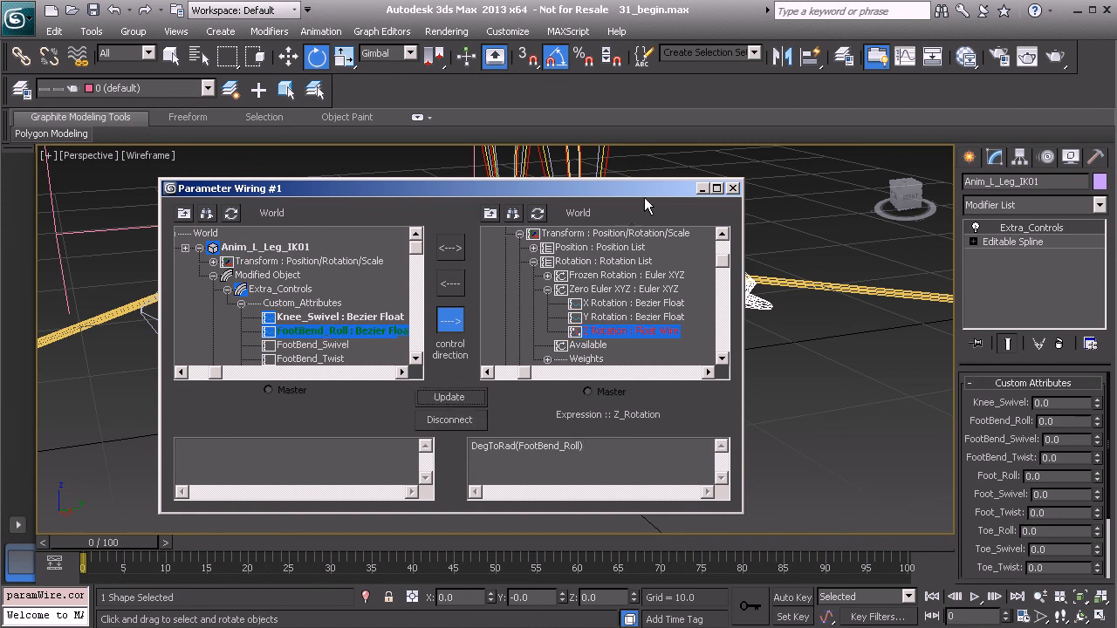
pyautogui.click(702, 188)
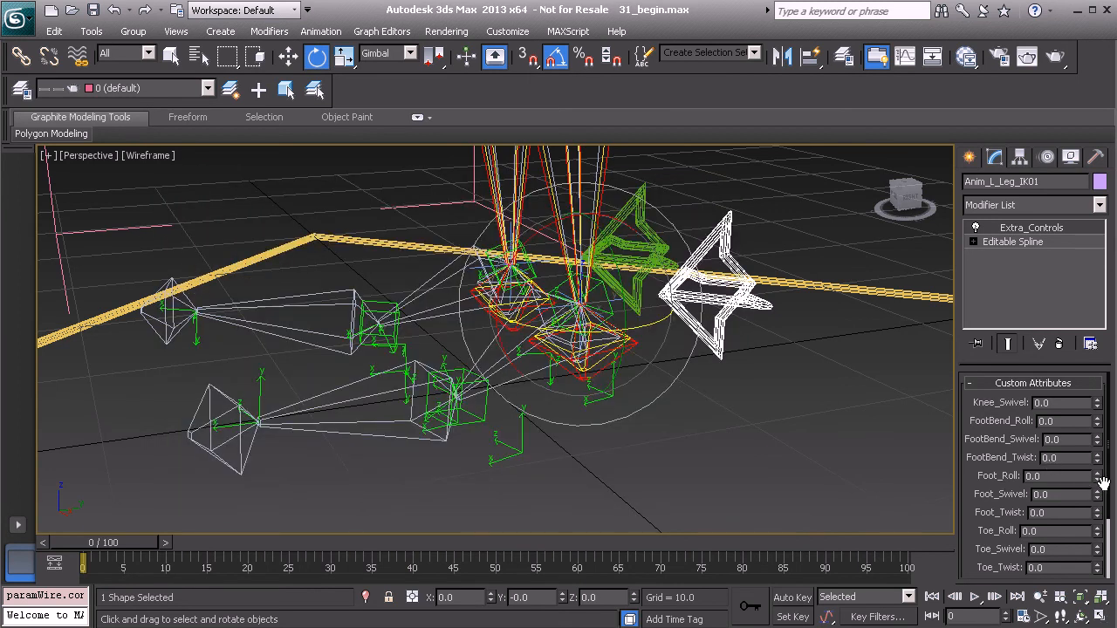
pyautogui.moveTo(1098, 425); pyautogui.dragTo(1068, 417)
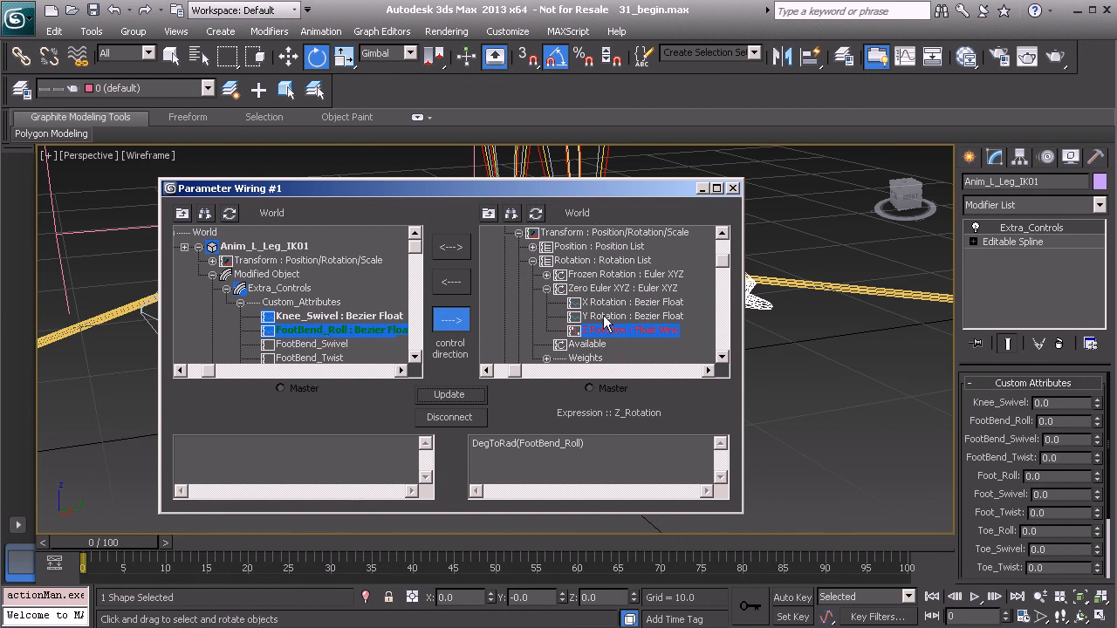
# Step: Wire FootBend_Swivel one-way to the foot helper's Zero Euler Y Rotation with the expression DegToRad(FootBend_Swivel)
pyautogui.click(336, 346)
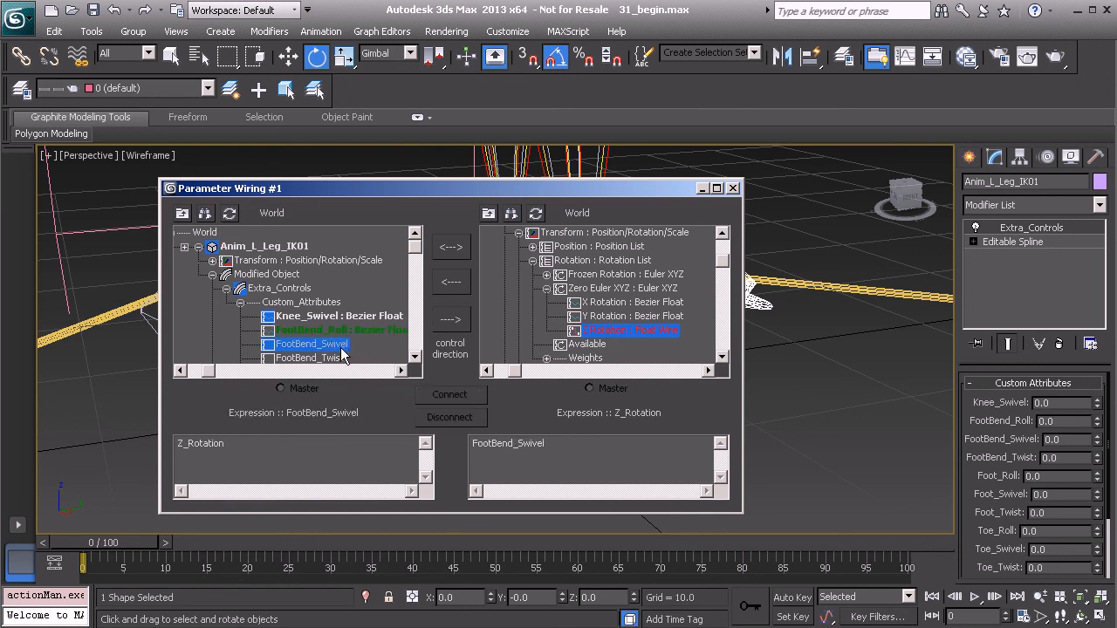
pyautogui.moveTo(721, 259); pyautogui.dragTo(722, 267)
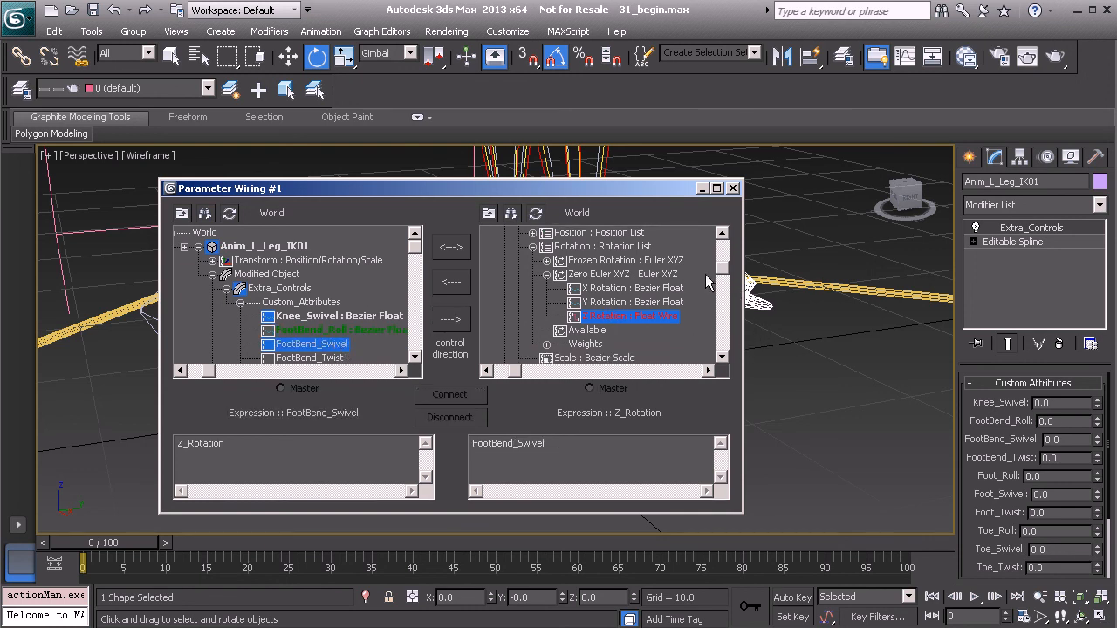
pyautogui.click(615, 302)
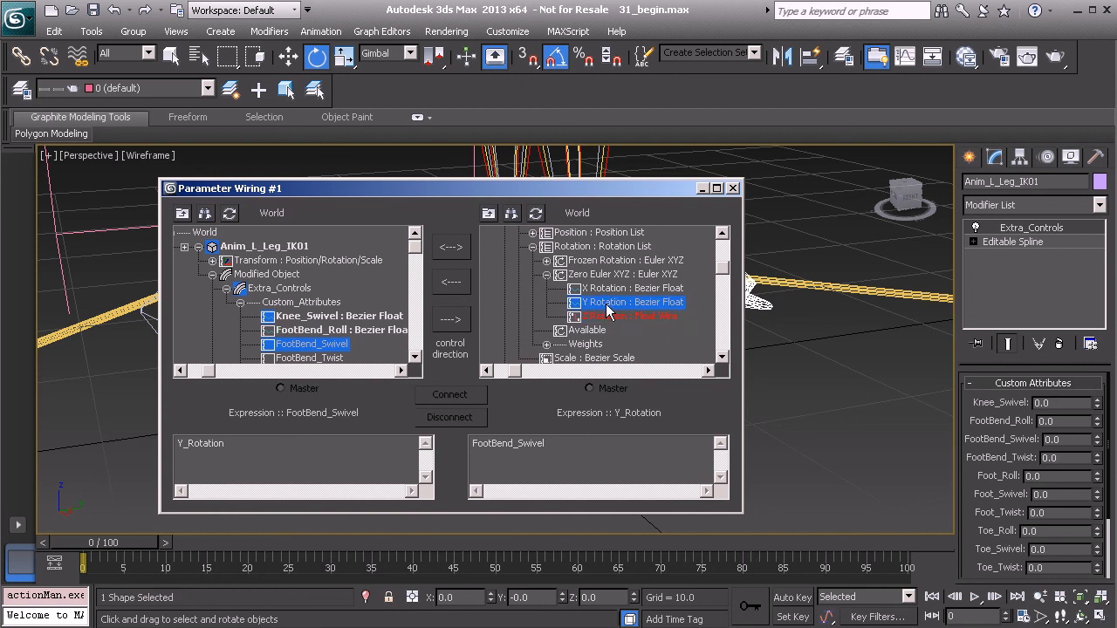
pyautogui.click(449, 321)
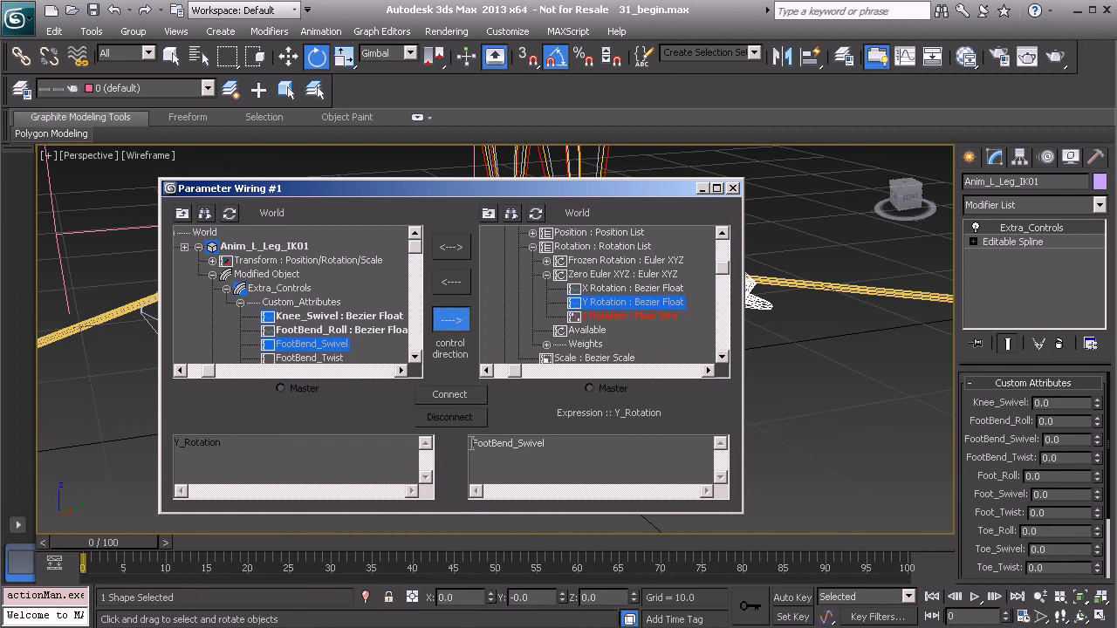
pyautogui.write('DegToRad(')
pyautogui.click(445, 393)
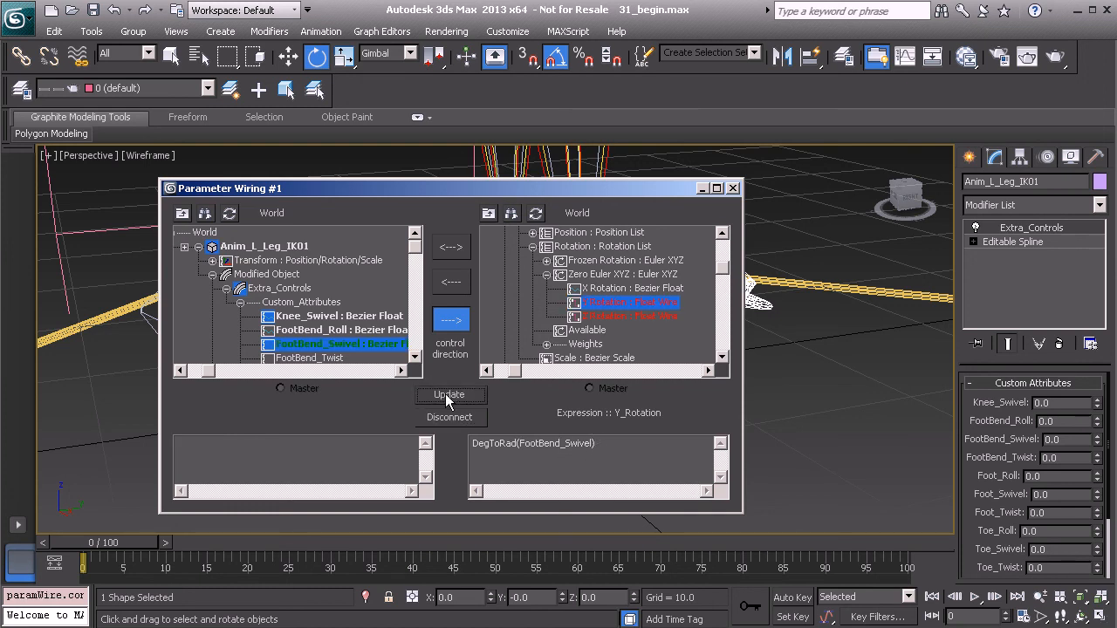
# Step: Wire FootBend_Twist one-way to the foot helper's Zero Euler X Rotation with the expression DegToRad(FootBend_Twist)
pyautogui.click(319, 357)
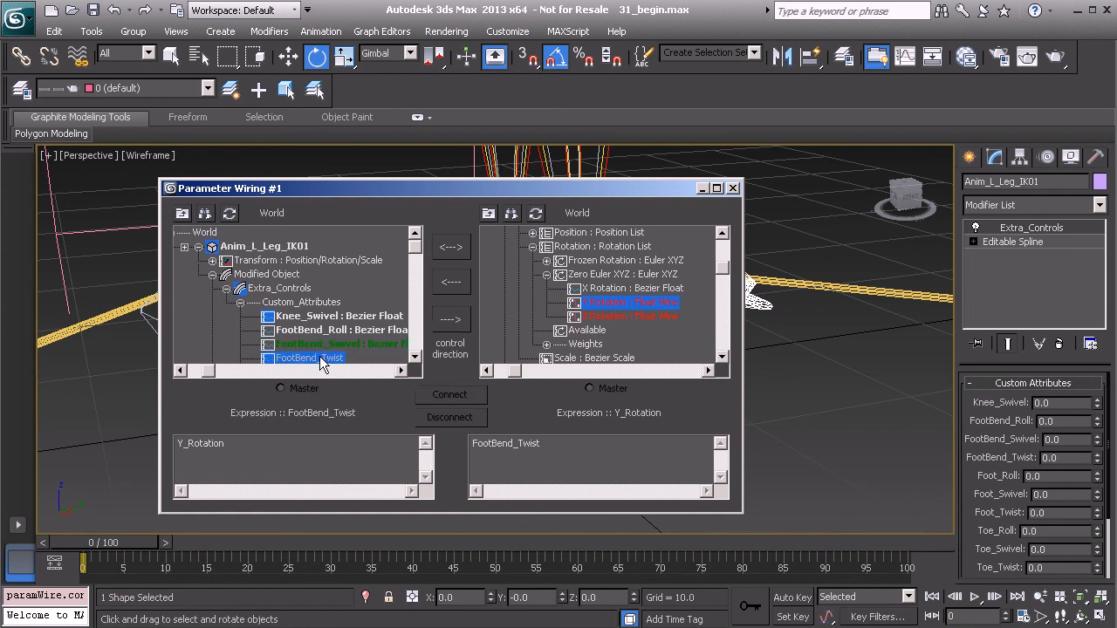
pyautogui.click(611, 289)
pyautogui.click(451, 320)
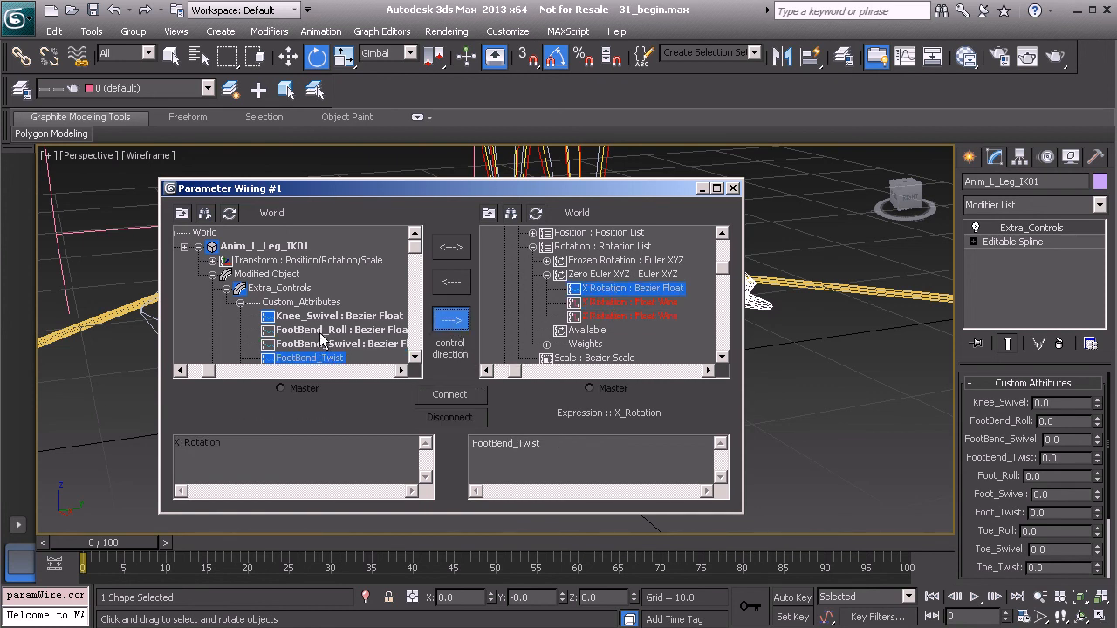
pyautogui.write('DegToRad(')
pyautogui.click(449, 394)
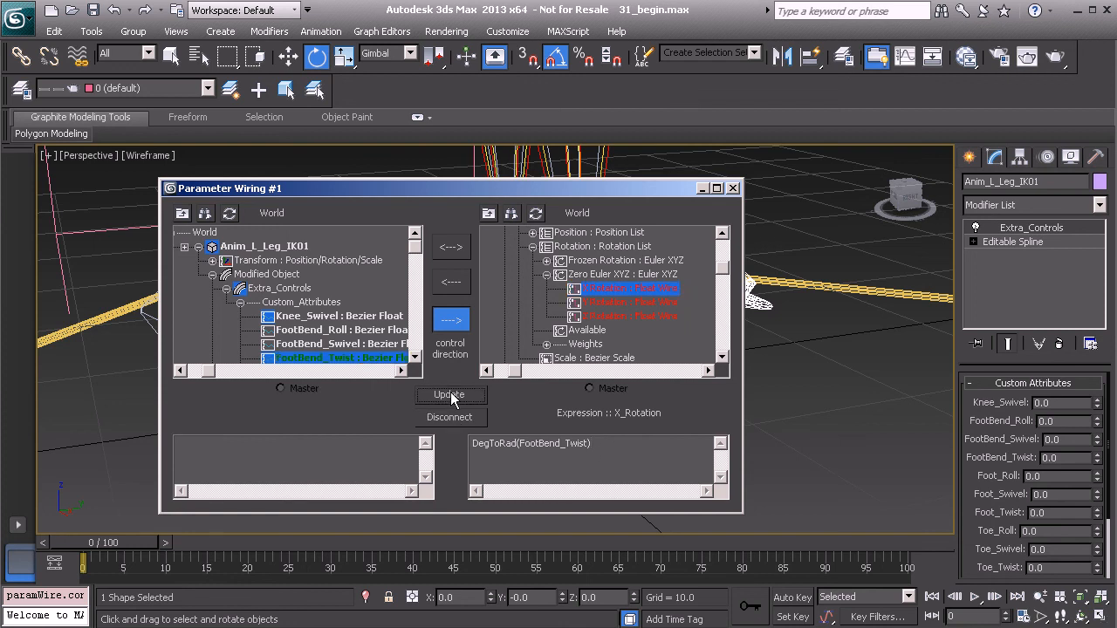
# Step: Test-rotate the PtDrv_L_Foot_IK01 helper at the ball of the left foot and undo the rotation
pyautogui.moveTo(612, 189); pyautogui.dragTo(609, 451)
pyautogui.keyDown('alt'); pyautogui.moveTo(539, 304); pyautogui.dragTo(515, 323, button='middle'); pyautogui.keyUp('alt')
pyautogui.scroll(3, 503, 322)
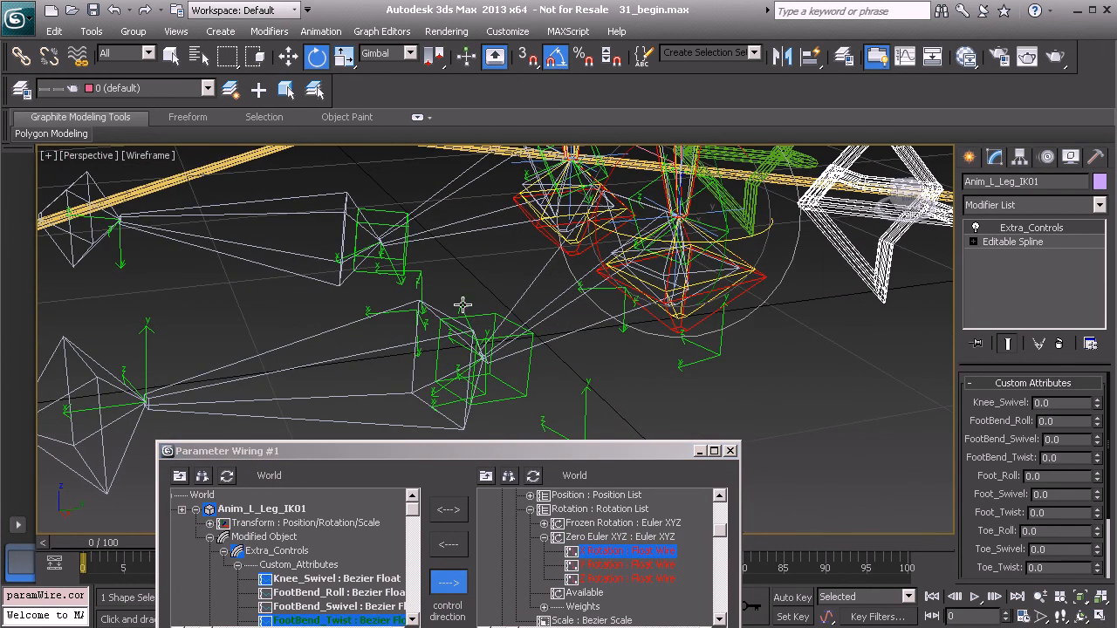
pyautogui.click(461, 305)
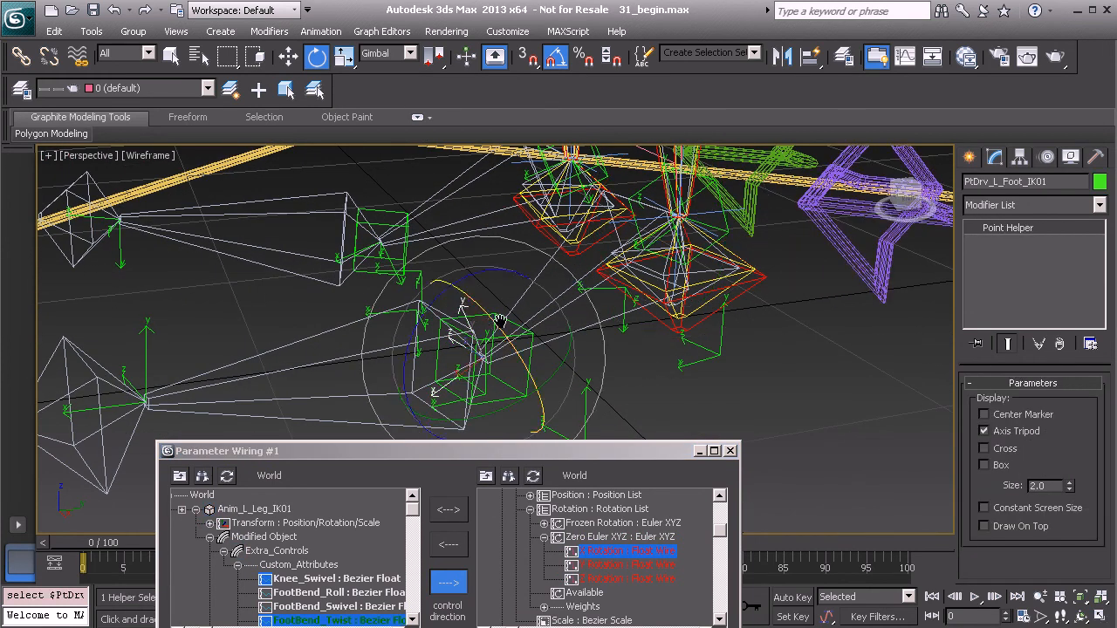
pyautogui.moveTo(480, 326); pyautogui.dragTo(536, 313, button='middle')
pyautogui.moveTo(492, 289); pyautogui.dragTo(464, 312)
pyautogui.hotkey('ctrl', 'z')
# Step: Test-rotate the PtDrv_L_Toe_IK01 helper at the left toe tip and undo the rotation
pyautogui.click(212, 307)
pyautogui.click(215, 315)
pyautogui.moveTo(219, 328); pyautogui.dragTo(253, 248, button='middle')
pyautogui.moveTo(228, 307); pyautogui.dragTo(194, 337)
pyautogui.hotkey('ctrl', 'z')
pyautogui.moveTo(667, 207); pyautogui.dragTo(444, 319, button='middle')
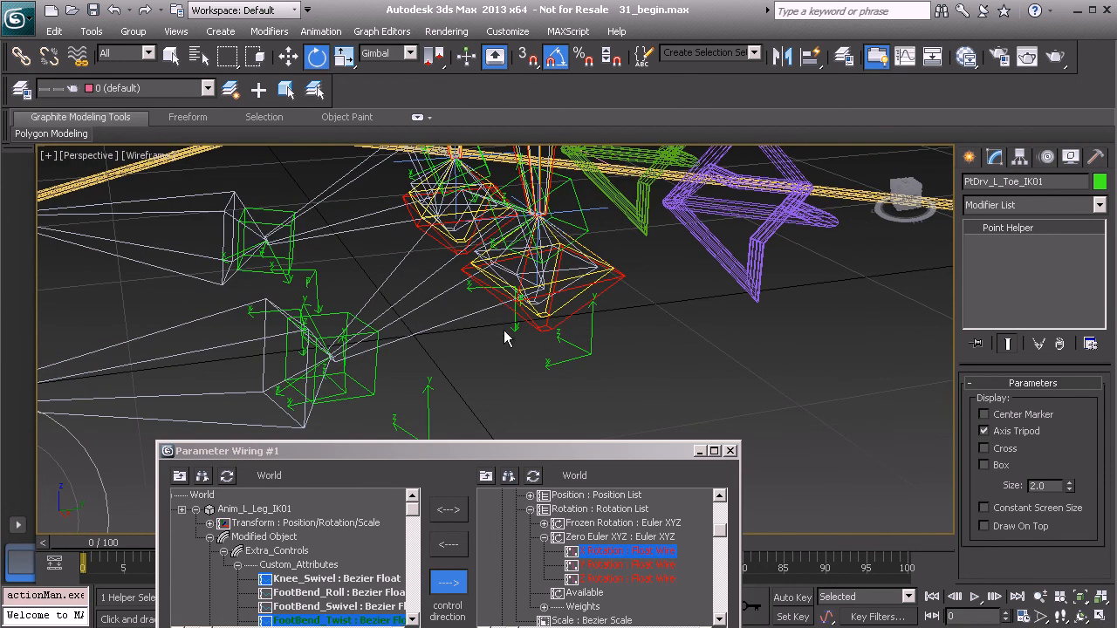
pyautogui.scroll(-4, 513, 283)
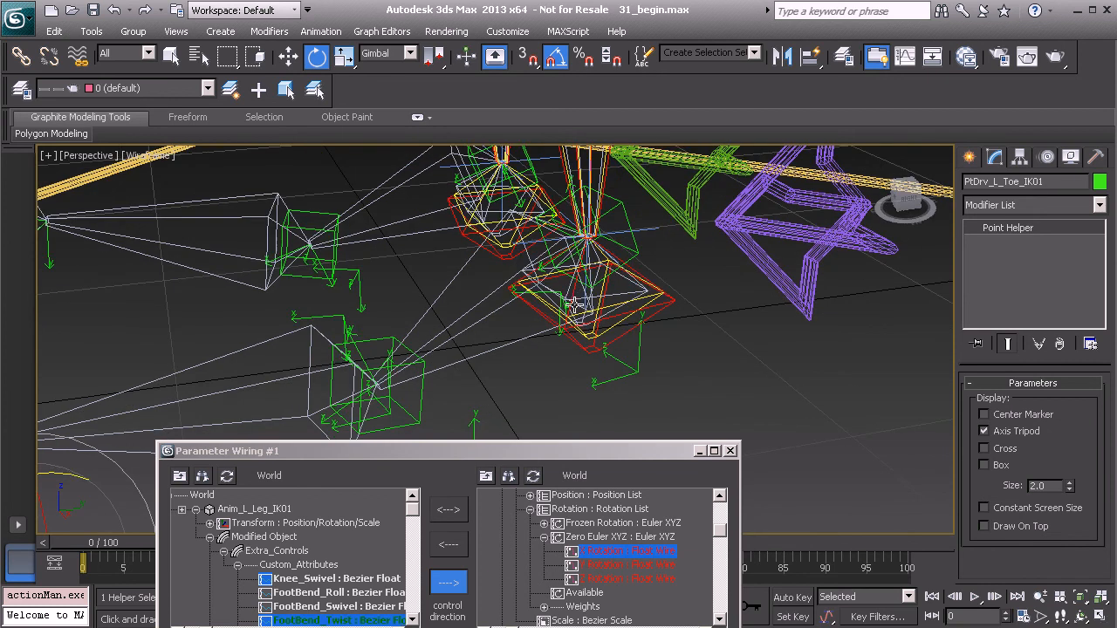
pyautogui.scroll(-1, 608, 216)
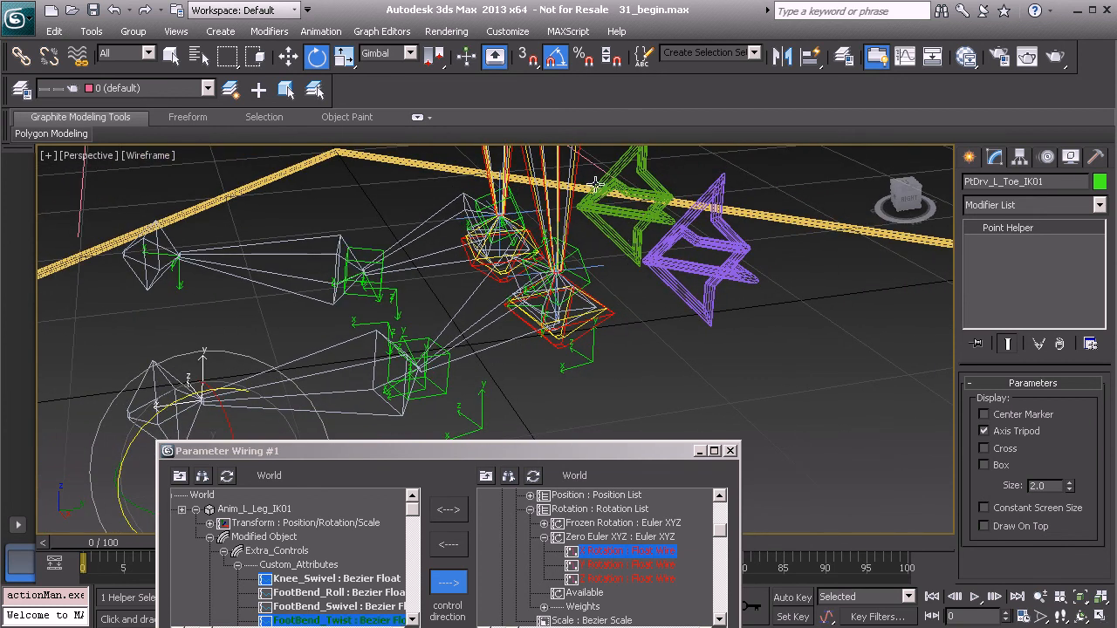